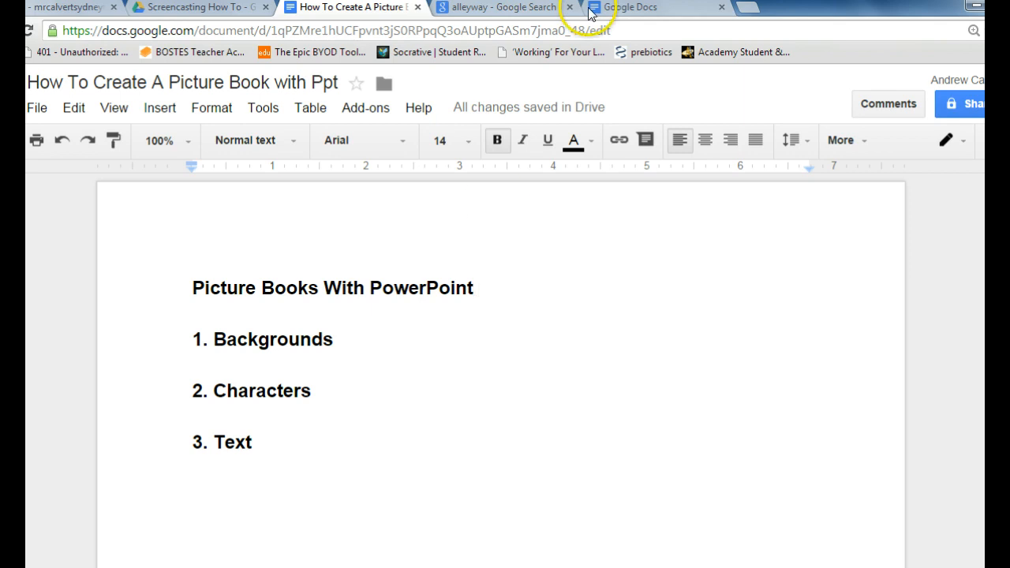
{"action": "left_click", "coordinate": [338, 345]}
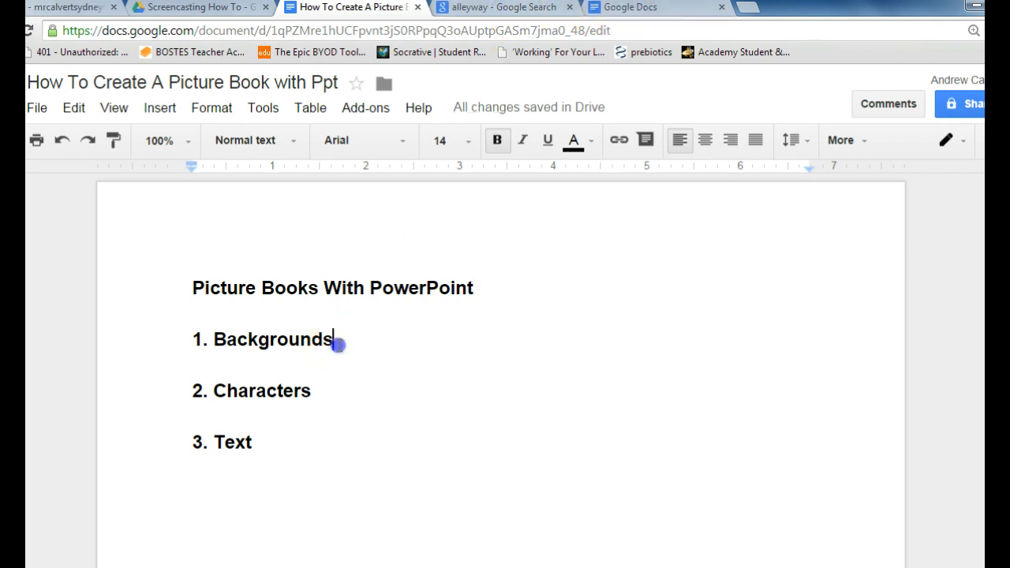
{"action": "left_click_drag", "start_coordinate": [338, 345], "coordinate": [122, 333]}
Step: From the alleyway image search results, open the Brick Alleyway picture at full size and copy the image
{"action": "left_click", "coordinate": [508, 9]}
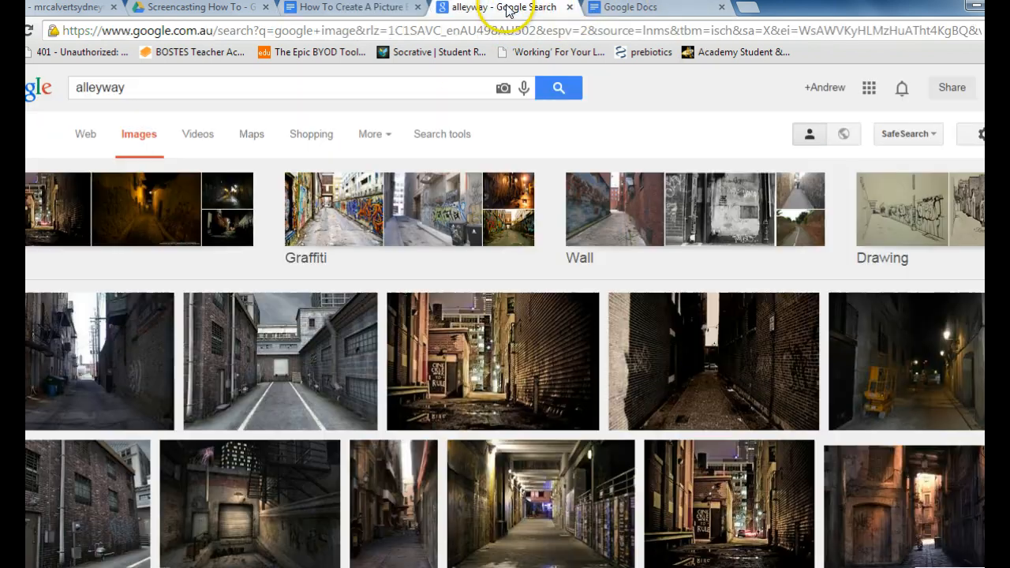
{"action": "left_click", "coordinate": [149, 87]}
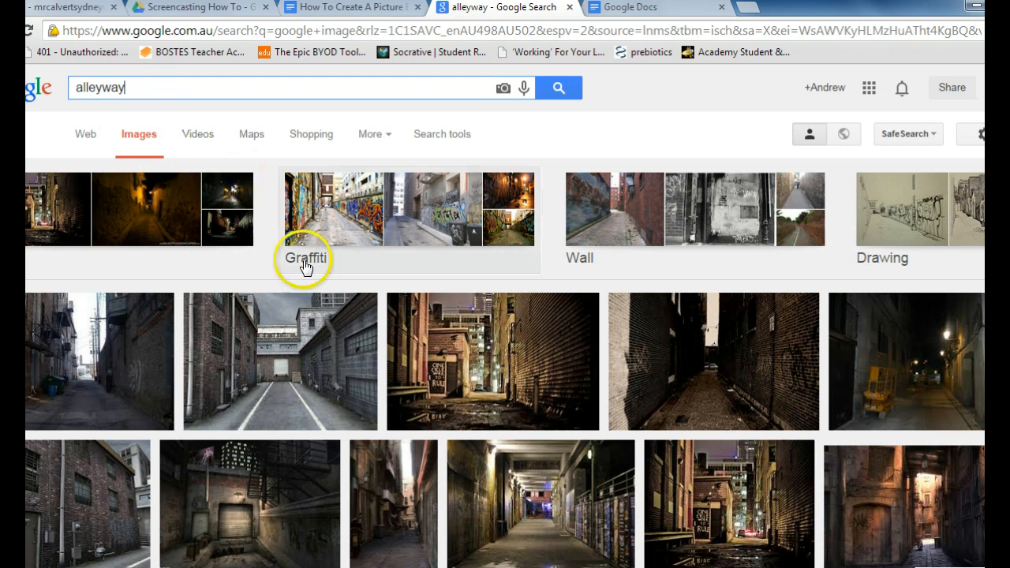
{"action": "left_click", "coordinate": [676, 363]}
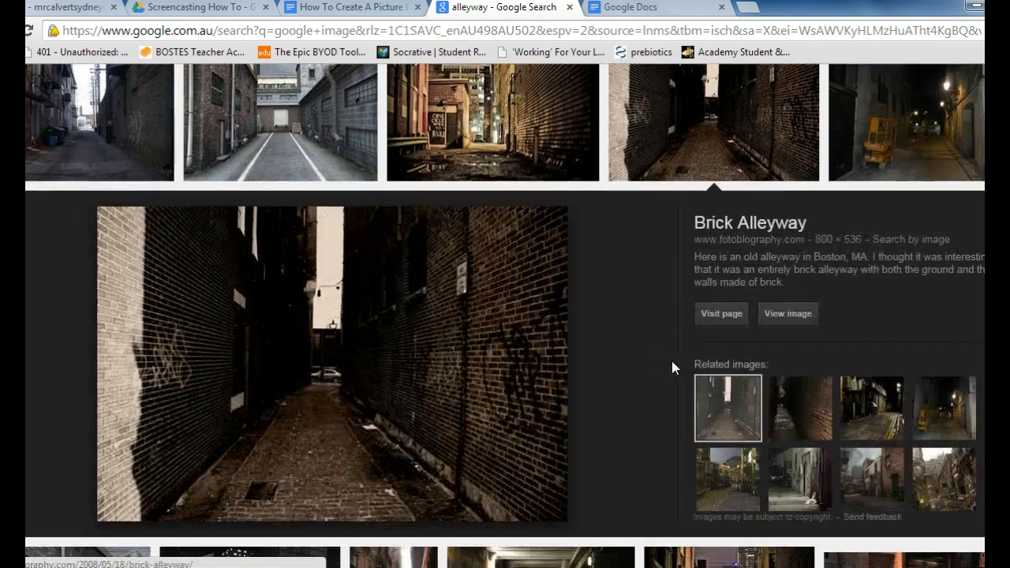
{"action": "left_click", "coordinate": [779, 319]}
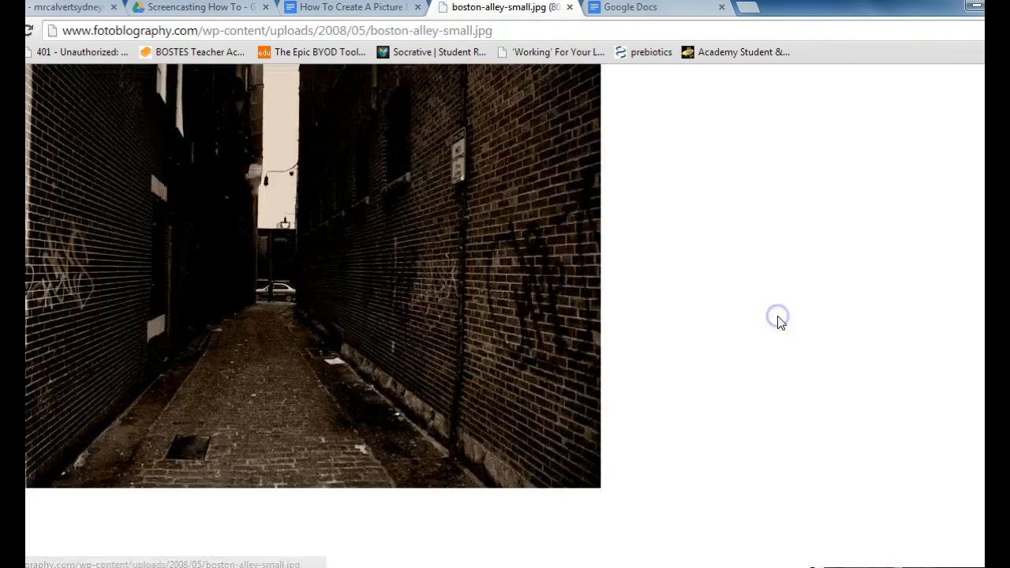
{"action": "right_click", "coordinate": [371, 231]}
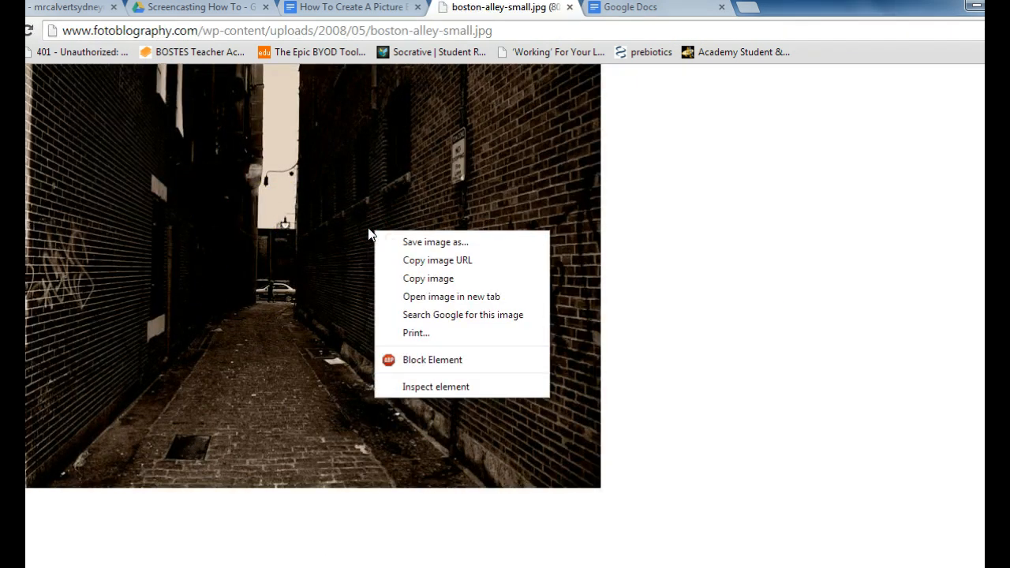
{"action": "left_click", "coordinate": [433, 279]}
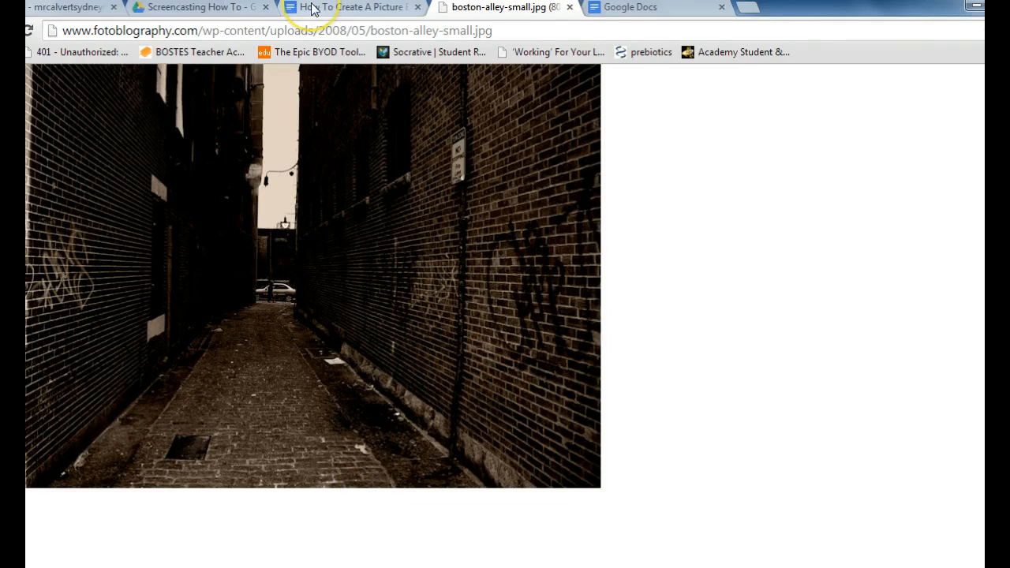
Step: Switch to PowerPoint and fill the first slide's background with the copied alleyway picture from the clipboard
{"action": "key", "text": "alt+Tab"}
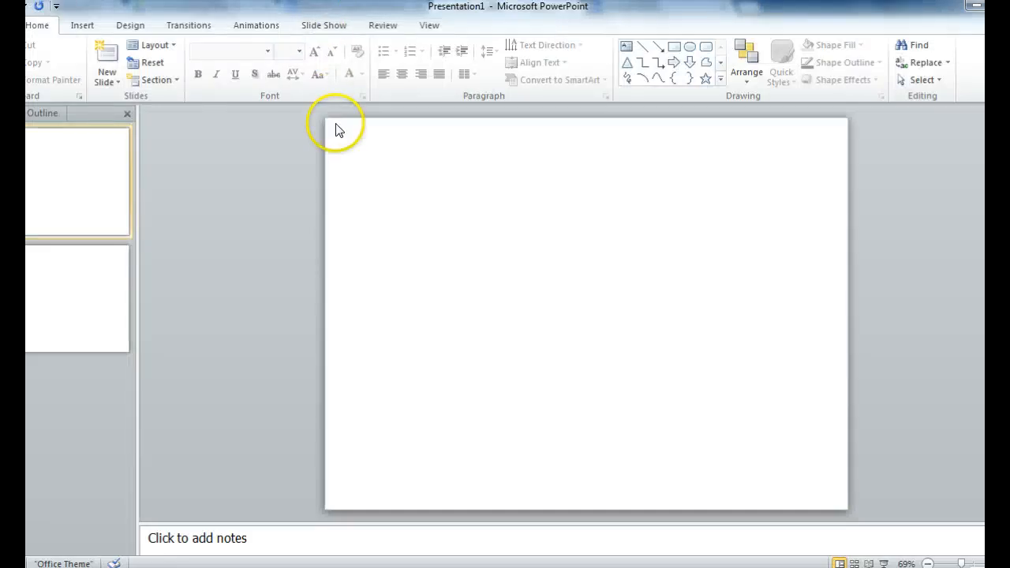
{"action": "left_click", "coordinate": [57, 166]}
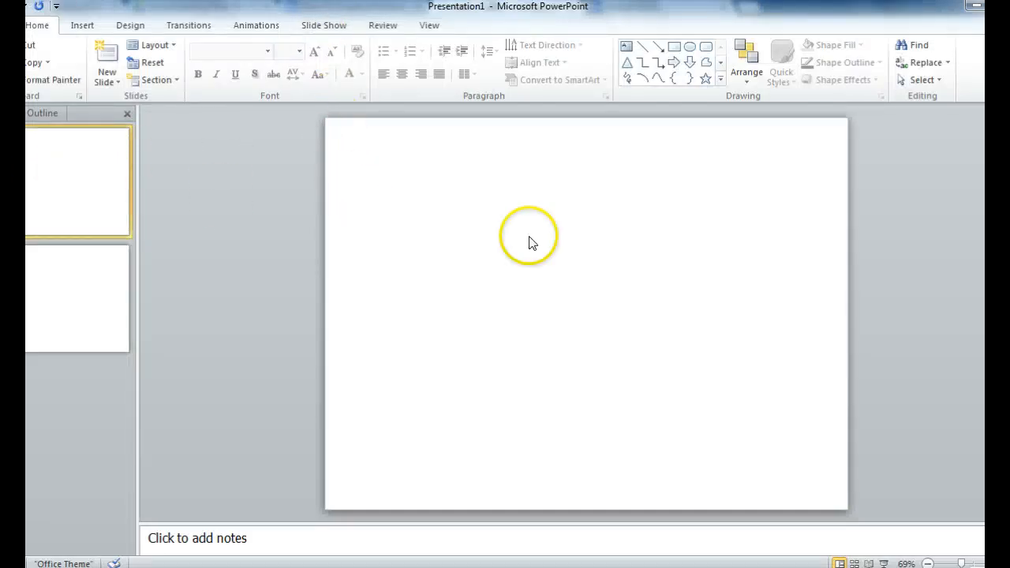
{"action": "left_click", "coordinate": [474, 199]}
{"action": "right_click", "coordinate": [524, 208]}
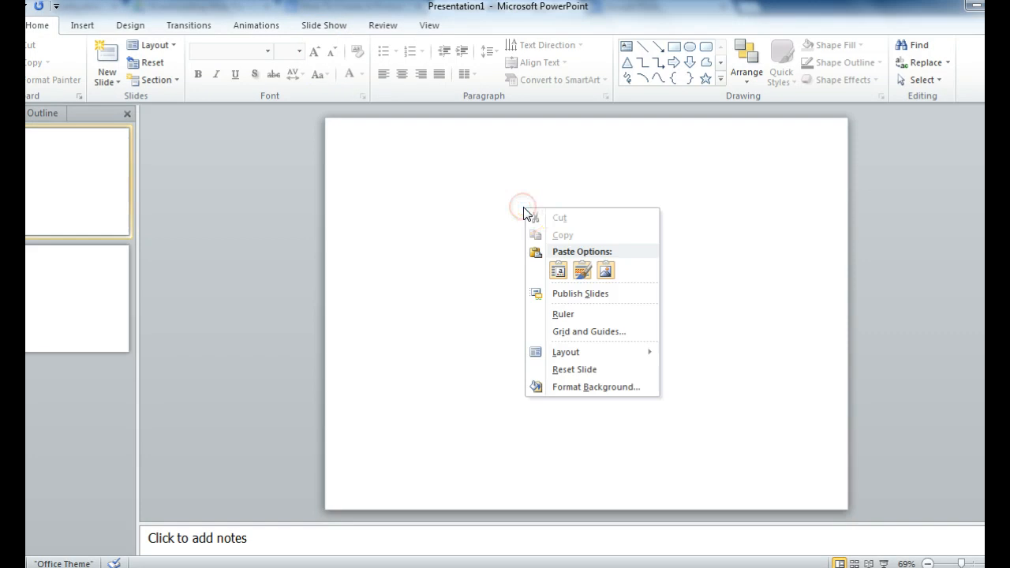
{"action": "left_click", "coordinate": [577, 387]}
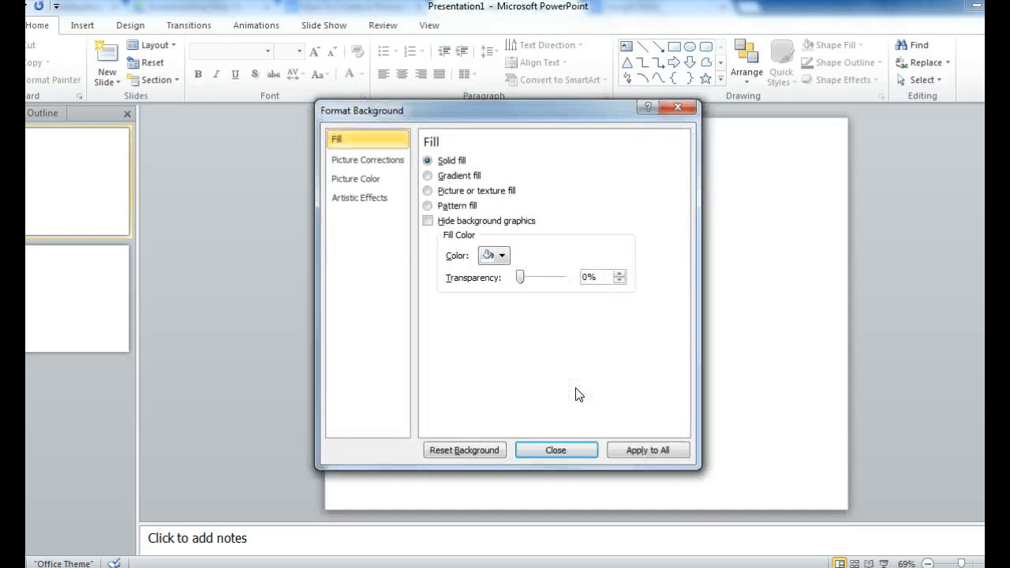
{"action": "left_click", "coordinate": [426, 191]}
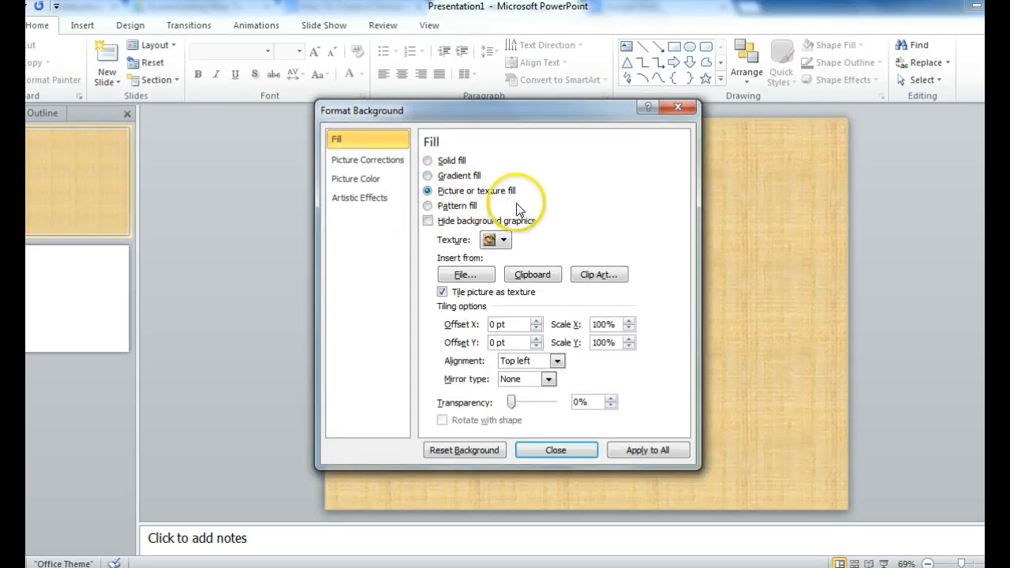
{"action": "left_click", "coordinate": [464, 274]}
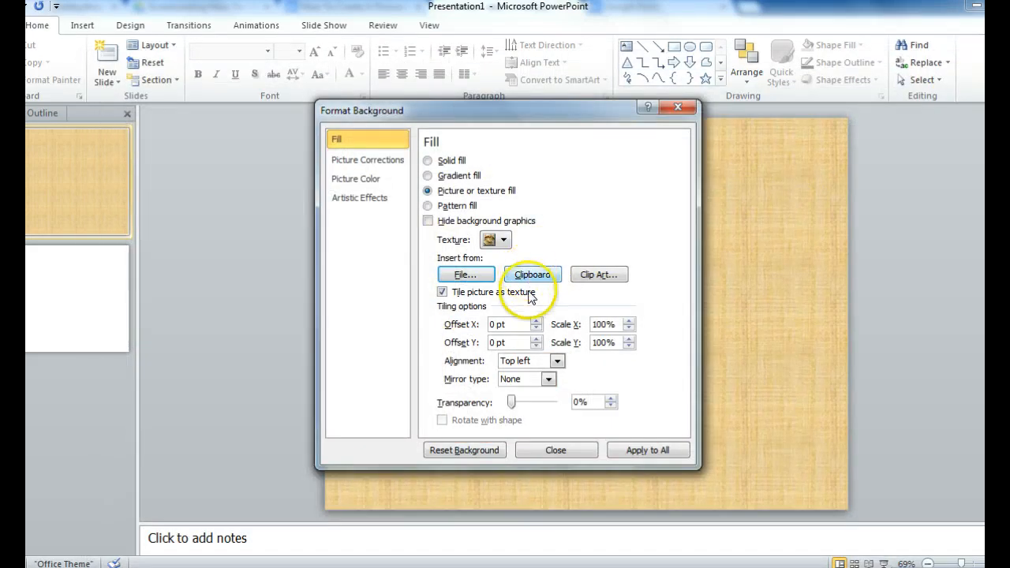
{"action": "left_click", "coordinate": [530, 274]}
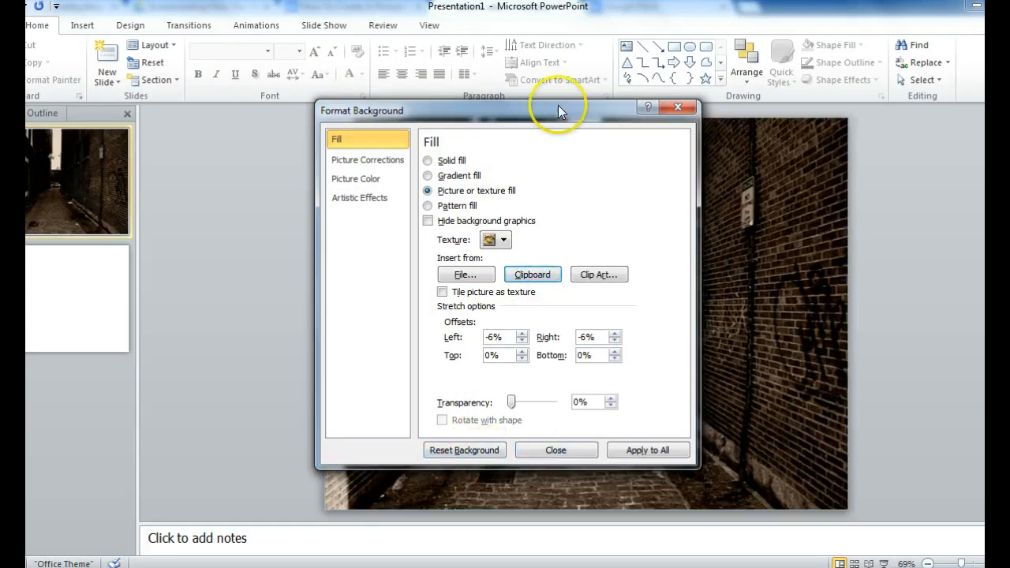
Step: Set the background picture's colour saturation to 110% and its colour tone temperature to 11,200
{"action": "left_click_drag", "start_coordinate": [558, 111], "coordinate": [268, 121]}
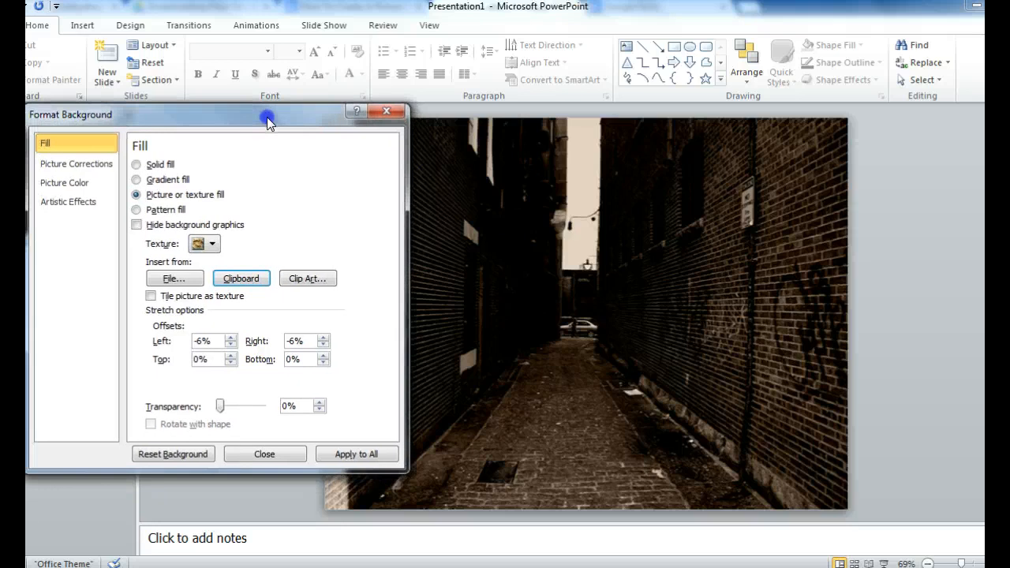
{"action": "left_click", "coordinate": [70, 182]}
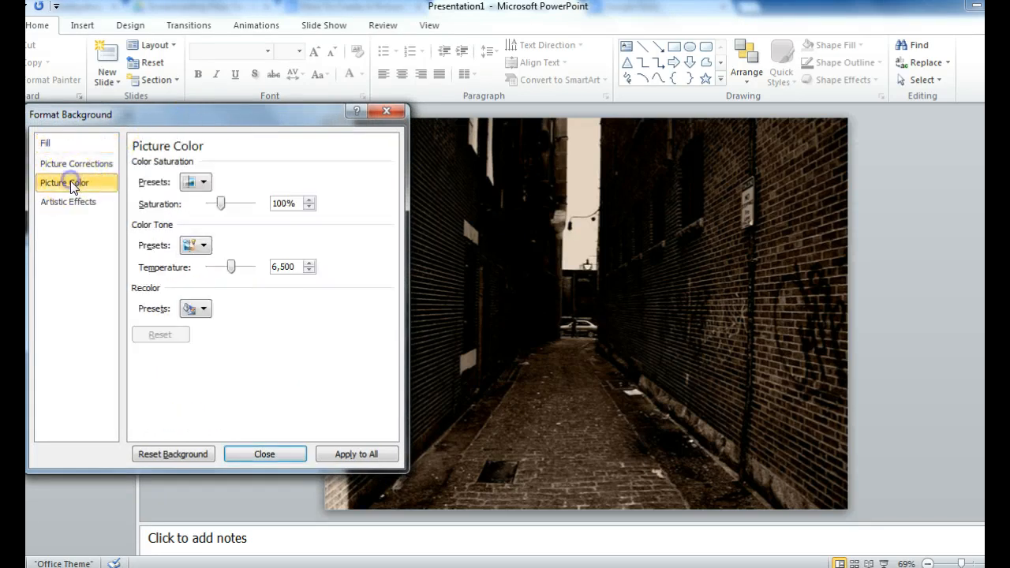
{"action": "left_click", "coordinate": [205, 183]}
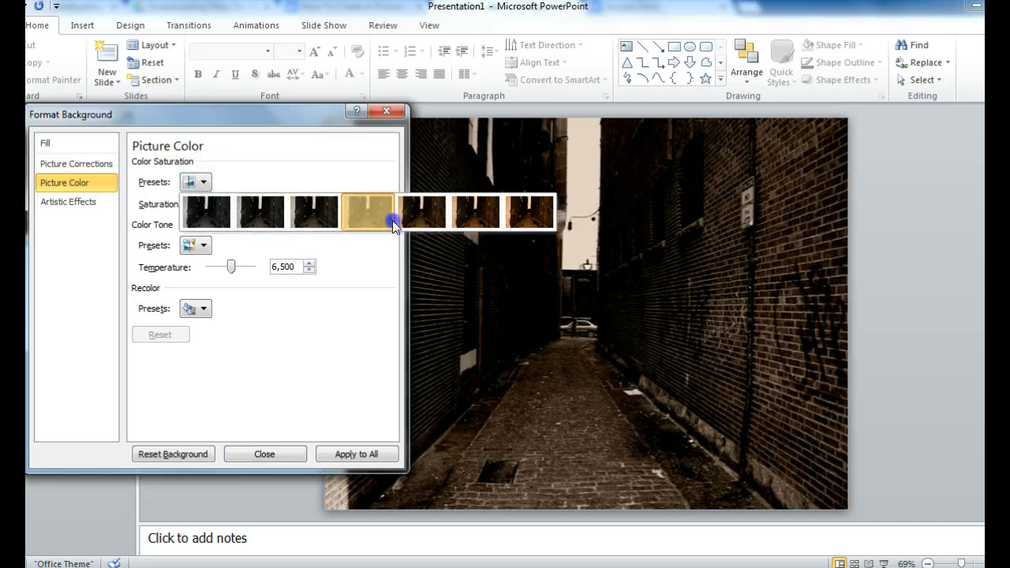
{"action": "left_click", "coordinate": [393, 219]}
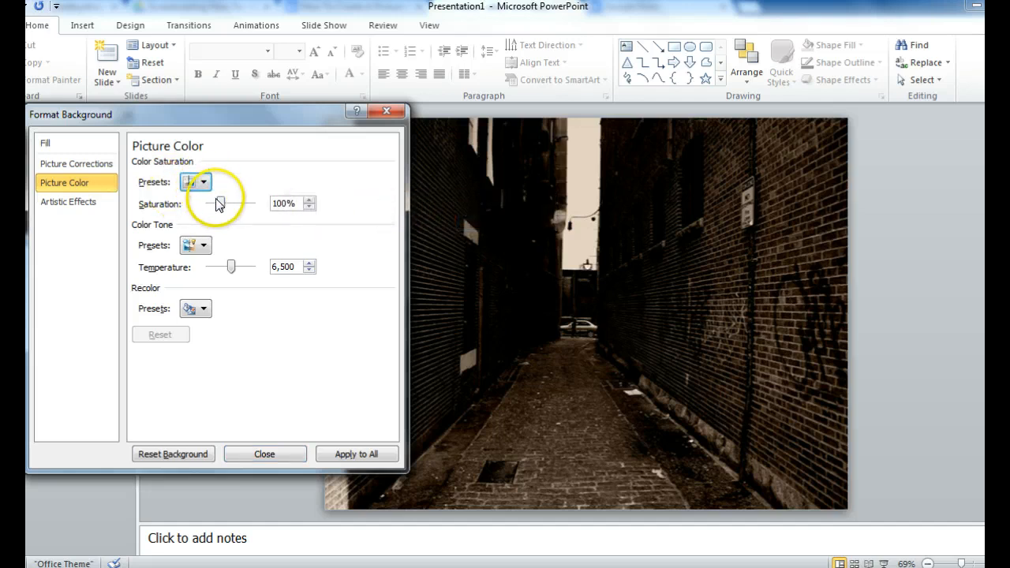
{"action": "left_click_drag", "start_coordinate": [221, 203], "coordinate": [155, 201]}
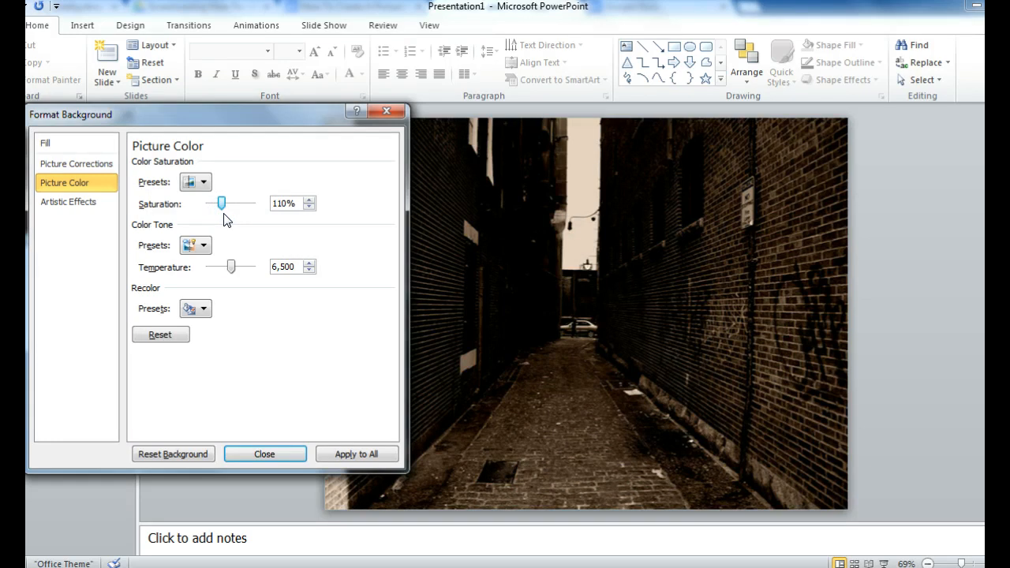
{"action": "left_click", "coordinate": [197, 245]}
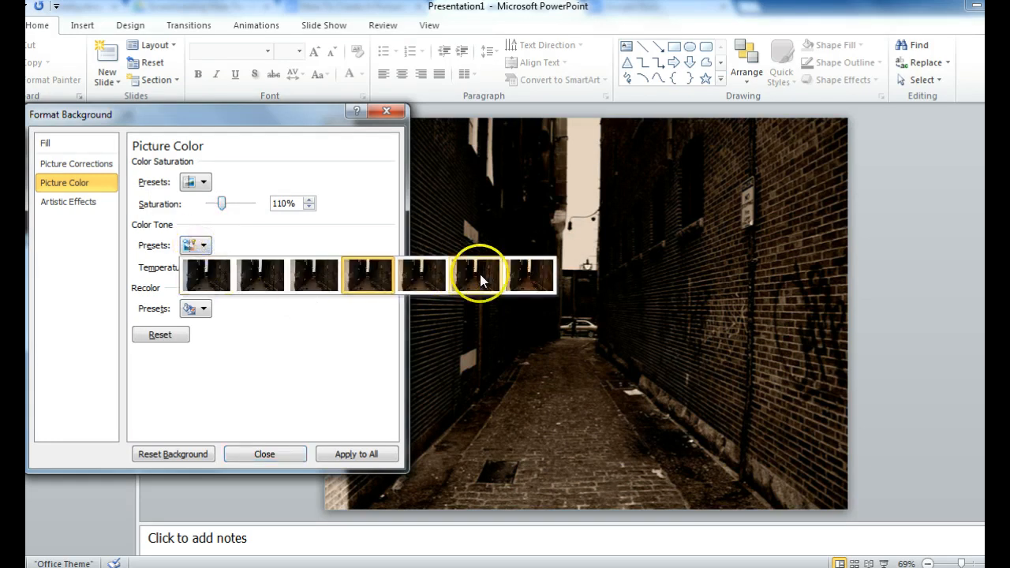
{"action": "left_click", "coordinate": [528, 284]}
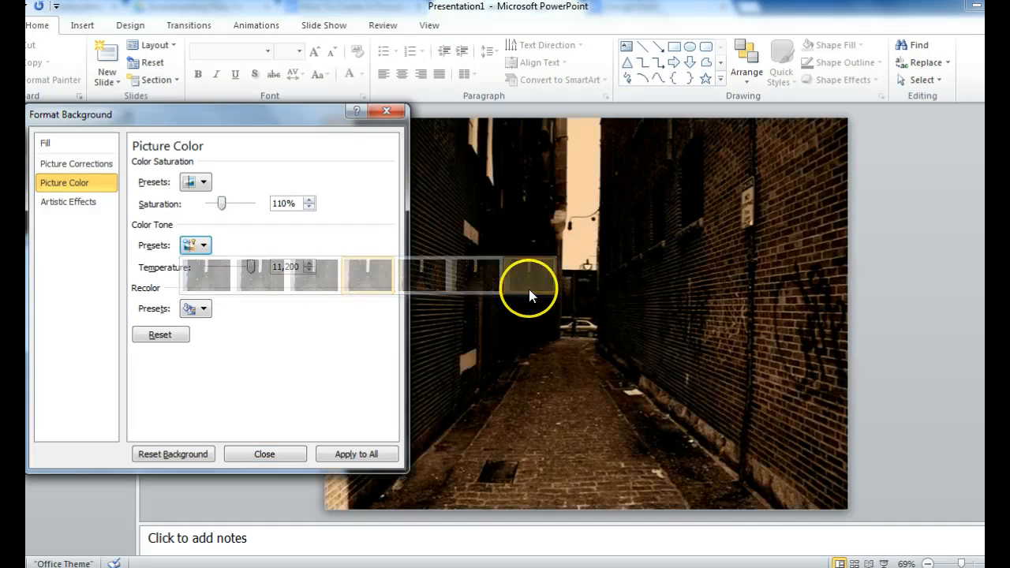
Step: Try the light red recolor preset on the background picture, and restore the picture without recoloring
{"action": "left_click", "coordinate": [190, 307]}
{"action": "left_click", "coordinate": [316, 405]}
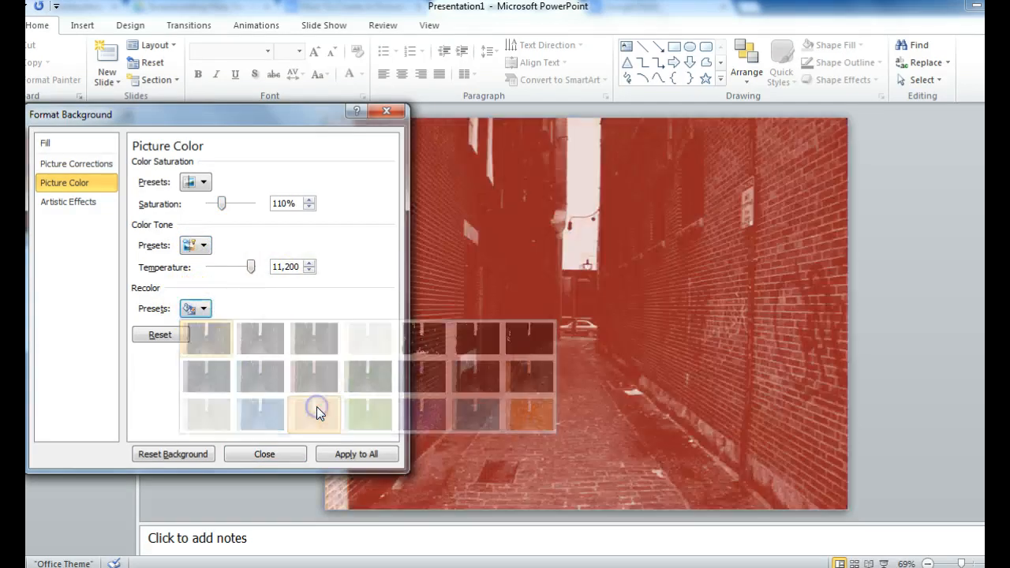
{"action": "left_click", "coordinate": [203, 310]}
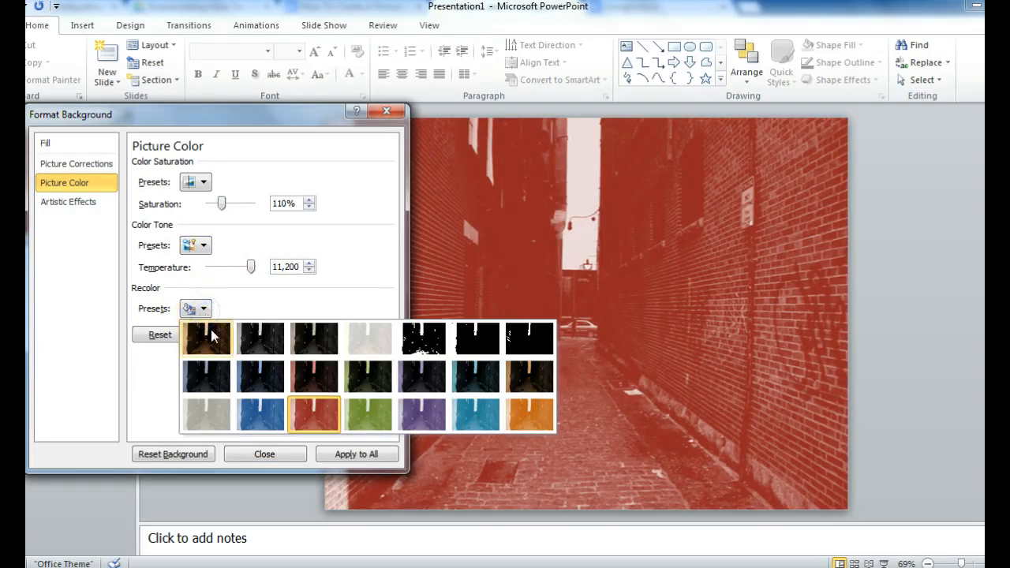
{"action": "left_click", "coordinate": [208, 338]}
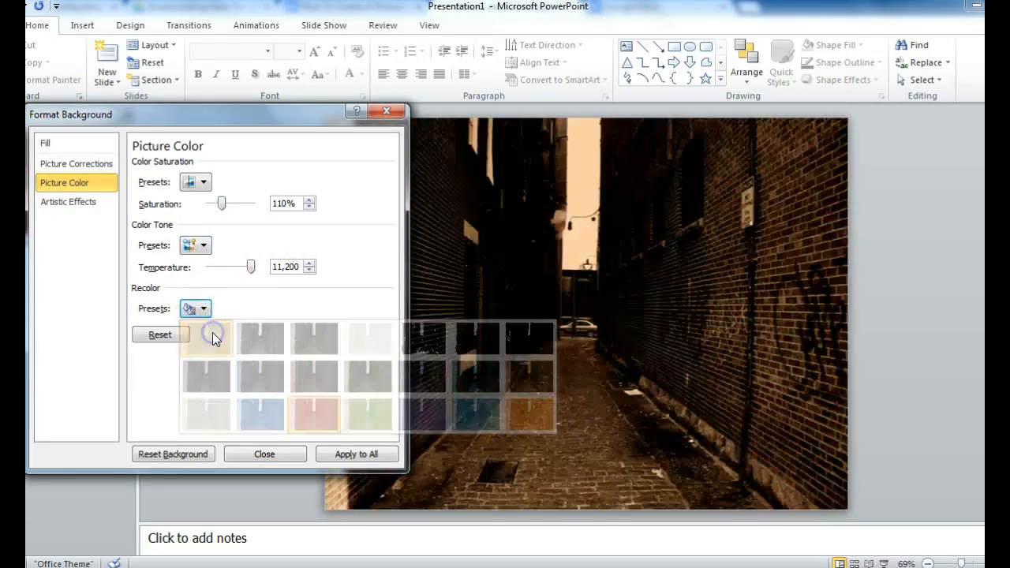
Step: Try the Plastic Wrap and Blur artistic effects on the background picture
{"action": "left_click", "coordinate": [79, 202]}
{"action": "left_click", "coordinate": [219, 165]}
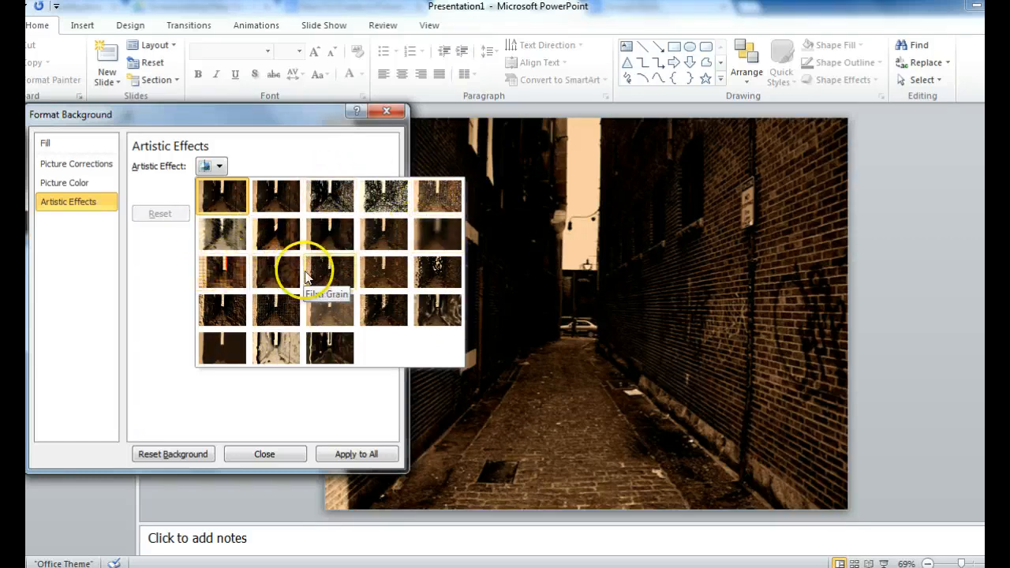
{"action": "left_click", "coordinate": [432, 315]}
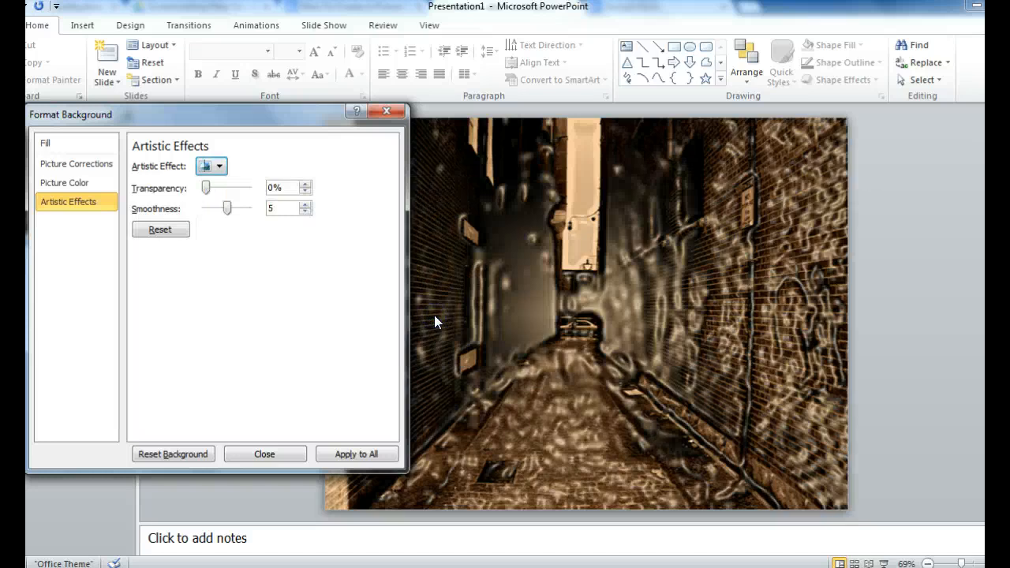
{"action": "left_click", "coordinate": [222, 167]}
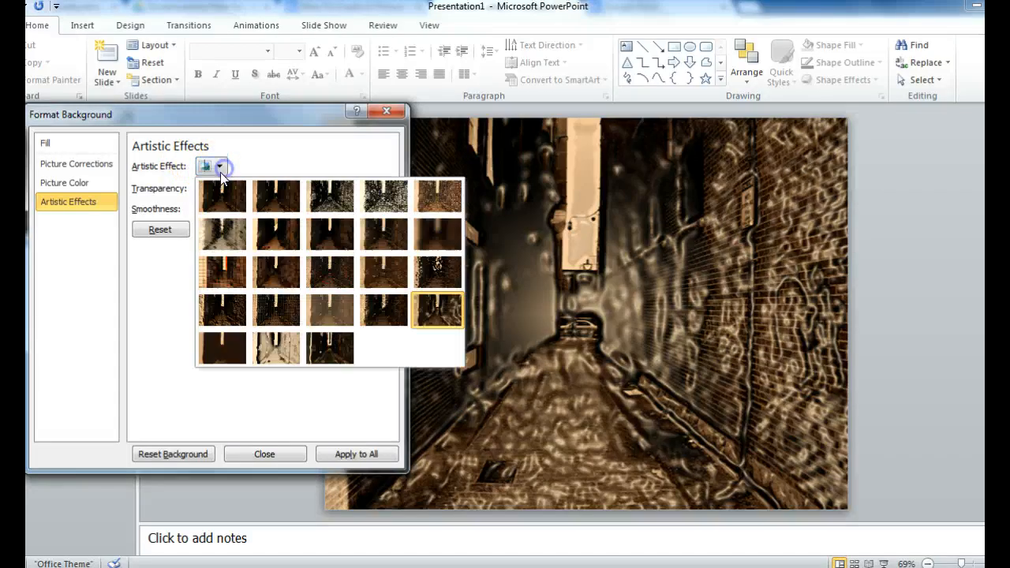
{"action": "left_click", "coordinate": [443, 234]}
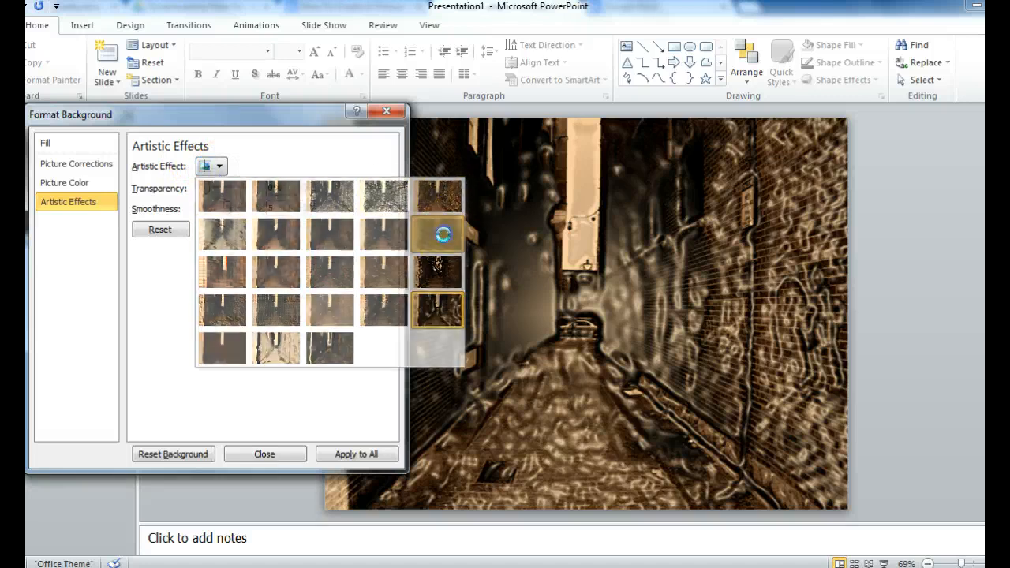
Step: Apply the Marker artistic effect at size 97 to the background picture, close the background formatting and return to the first slide
{"action": "left_click", "coordinate": [220, 167]}
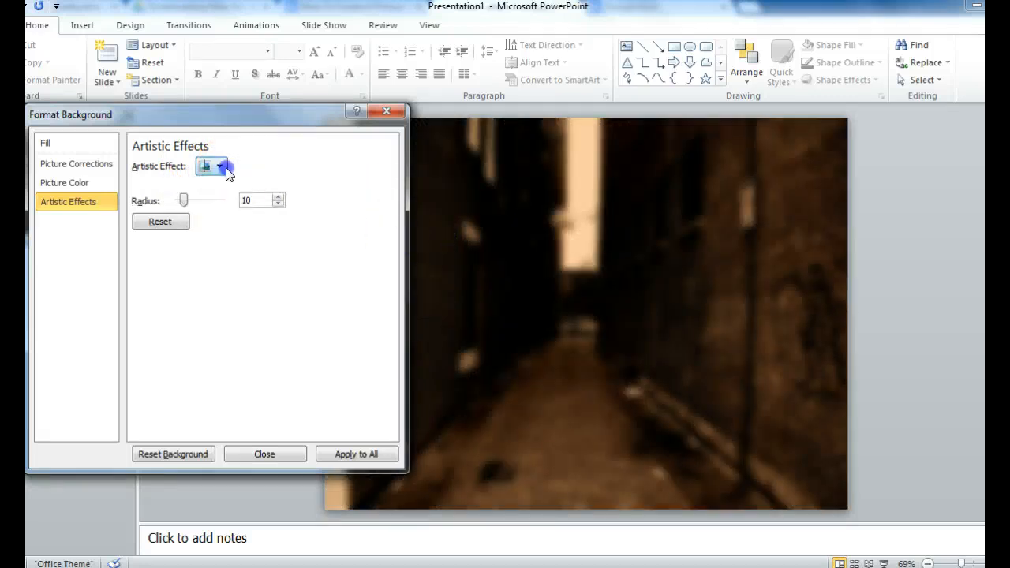
{"action": "left_click", "coordinate": [269, 204]}
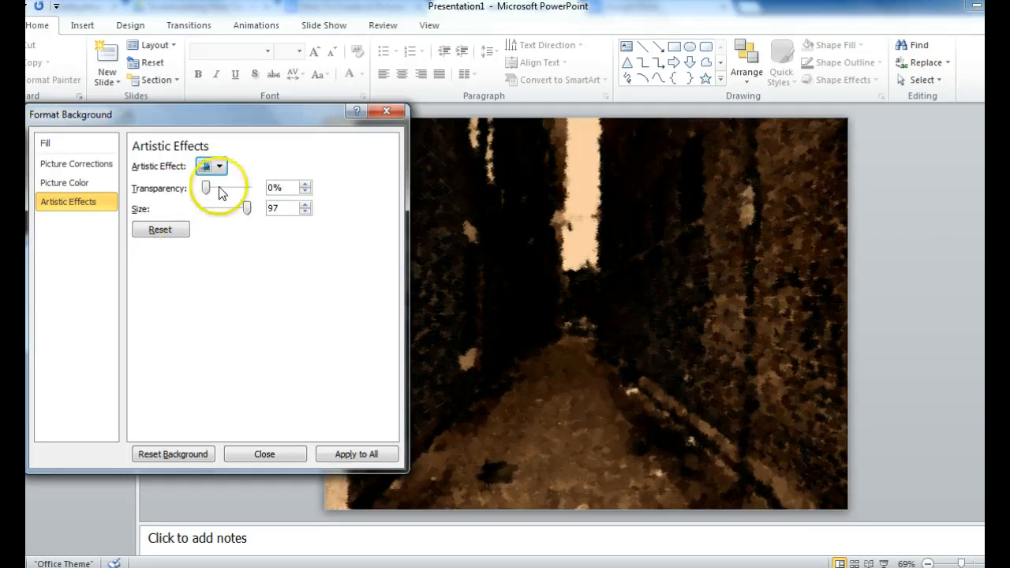
{"action": "left_click_drag", "start_coordinate": [254, 114], "coordinate": [212, 101]}
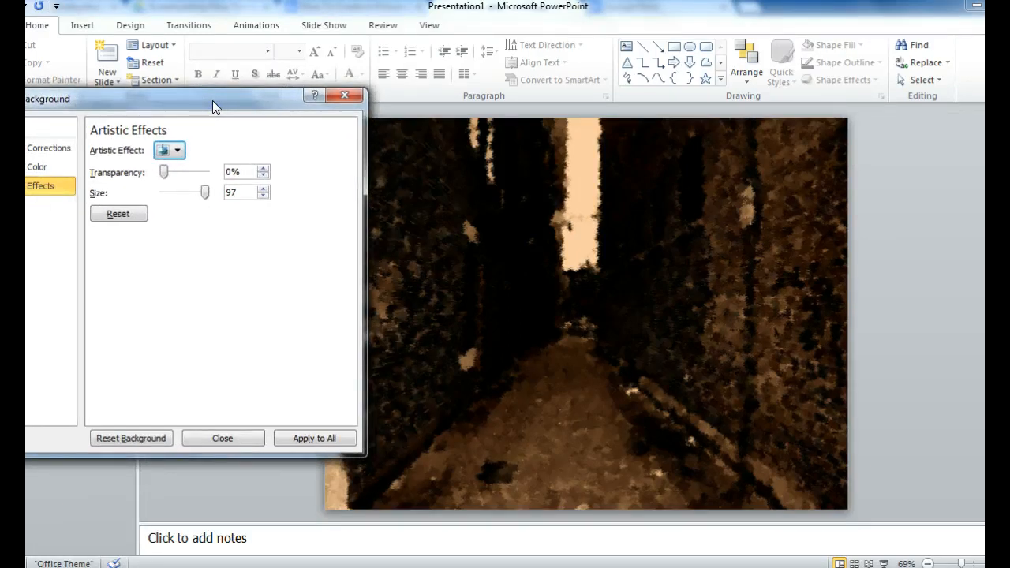
{"action": "left_click_drag", "start_coordinate": [261, 102], "coordinate": [310, 120]}
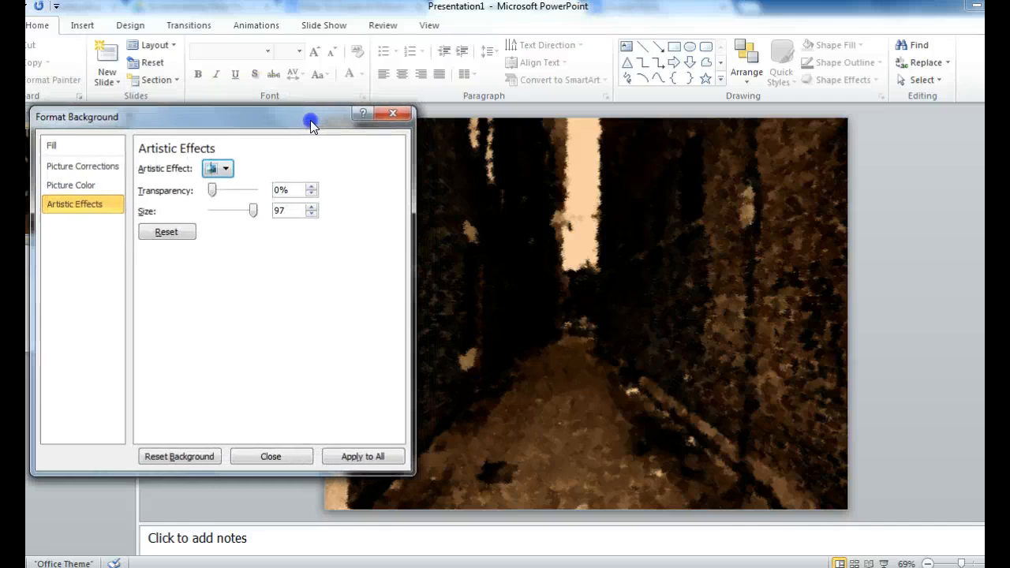
{"action": "left_click", "coordinate": [270, 458]}
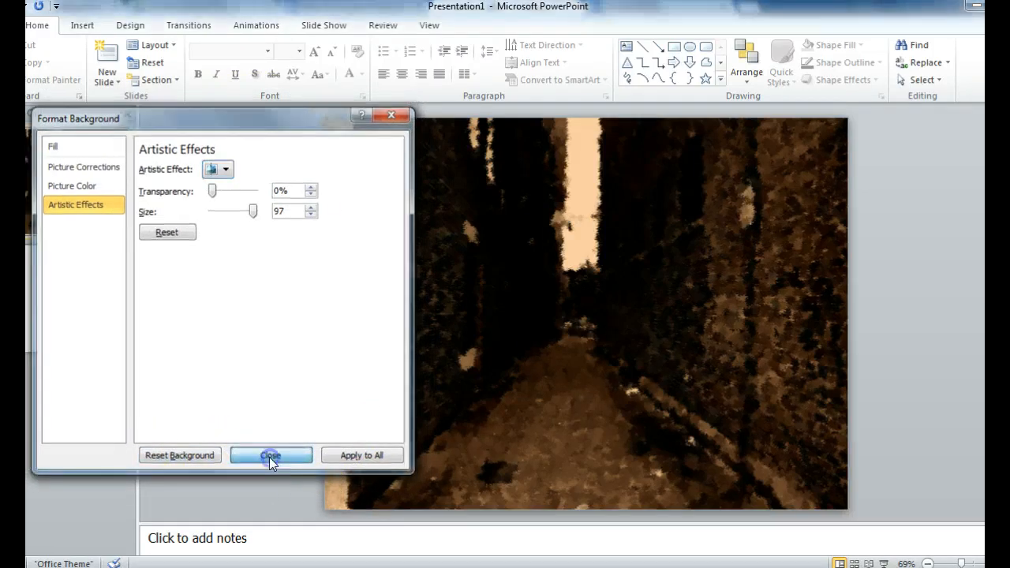
{"action": "left_click", "coordinate": [85, 305]}
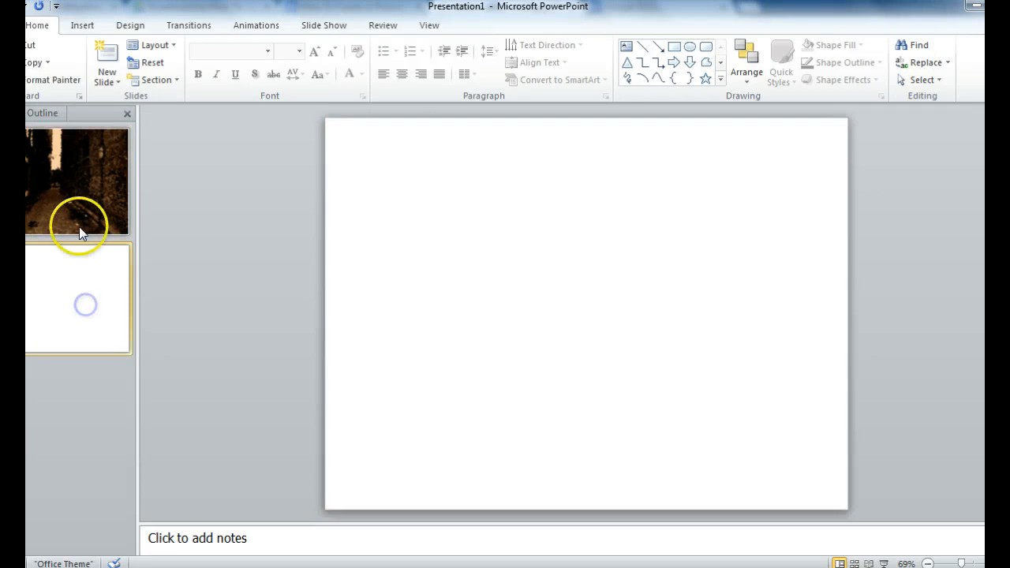
{"action": "left_click", "coordinate": [77, 183]}
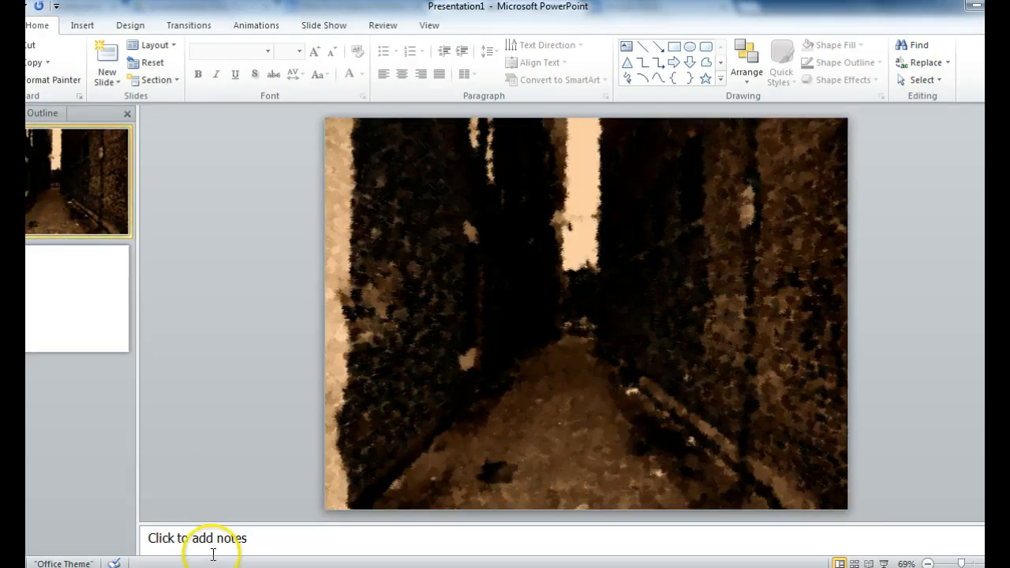
Step: Switch to the browser and review the Characters heading in the "How To Create A Picture Book with Ppt" outline document
{"action": "key", "text": "alt+Tab"}
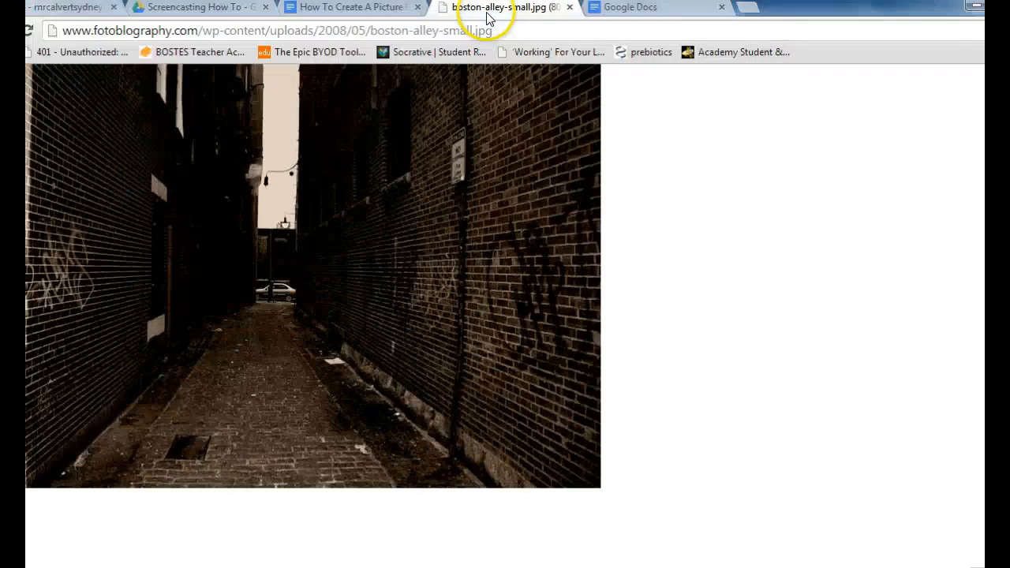
{"action": "left_click", "coordinate": [324, 8]}
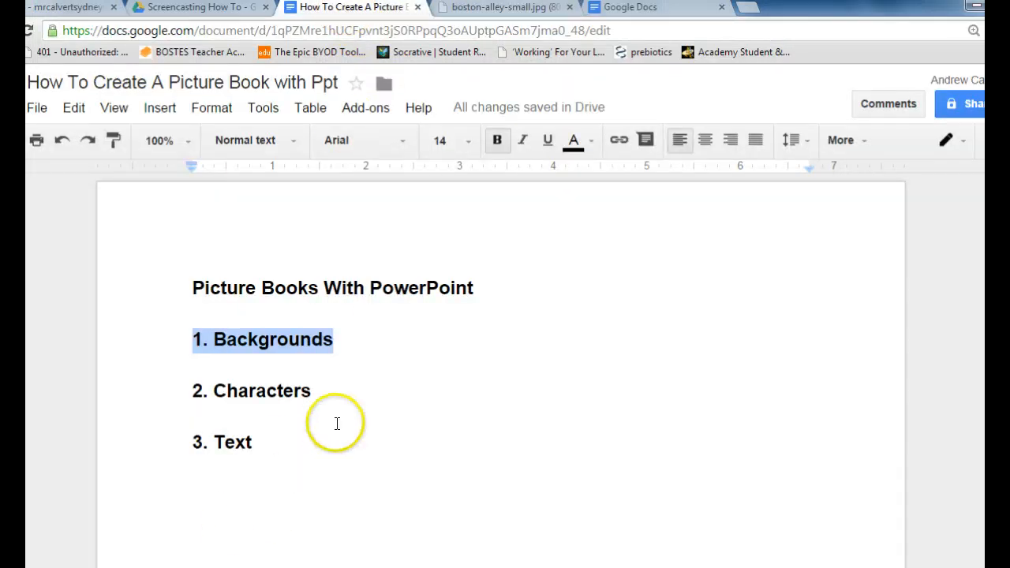
{"action": "left_click_drag", "start_coordinate": [313, 388], "coordinate": [202, 381]}
{"action": "left_click", "coordinate": [529, 430]}
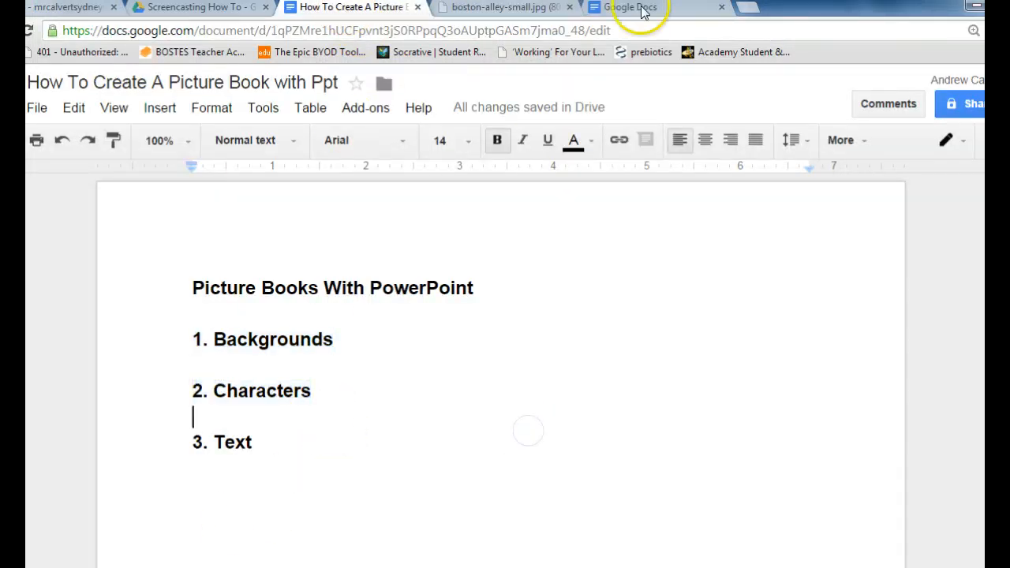
Step: Go back from the alley image to Google Images, search for "mouse" and browse the results for a character picture
{"action": "left_click", "coordinate": [501, 7]}
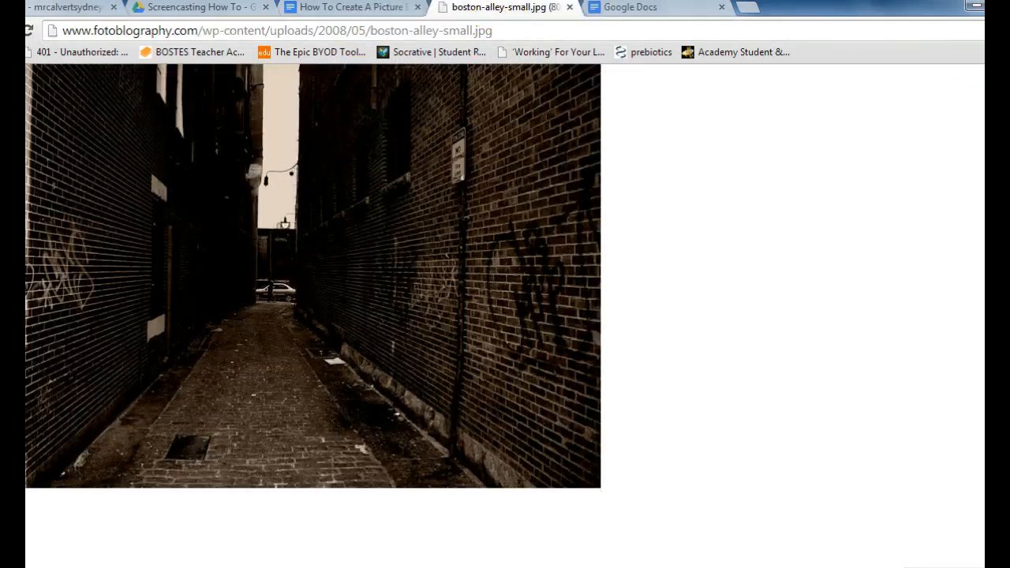
{"action": "key", "text": "alt+Left"}
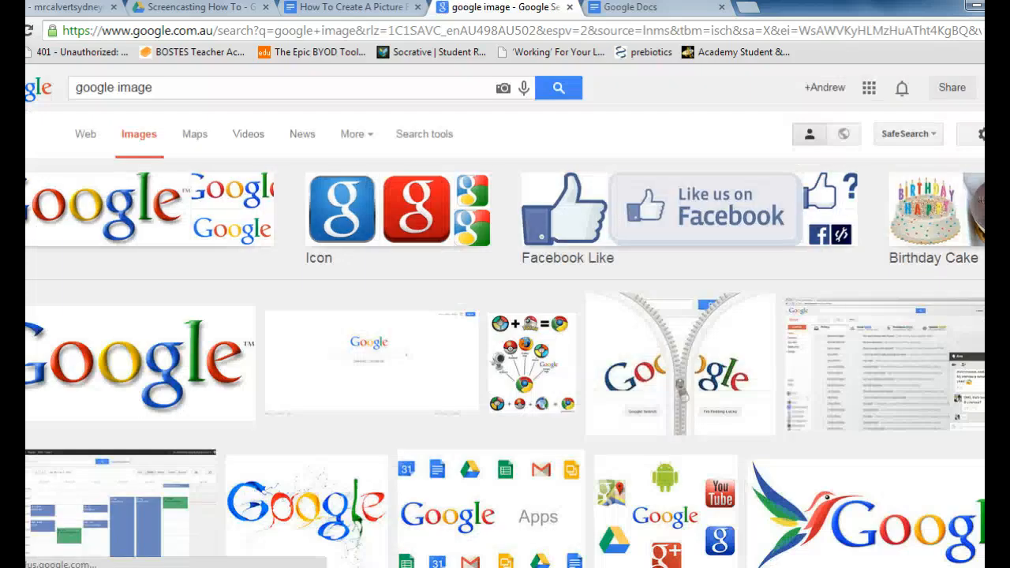
{"action": "triple_click", "coordinate": [181, 88]}
{"action": "key", "text": "BackSpace"}
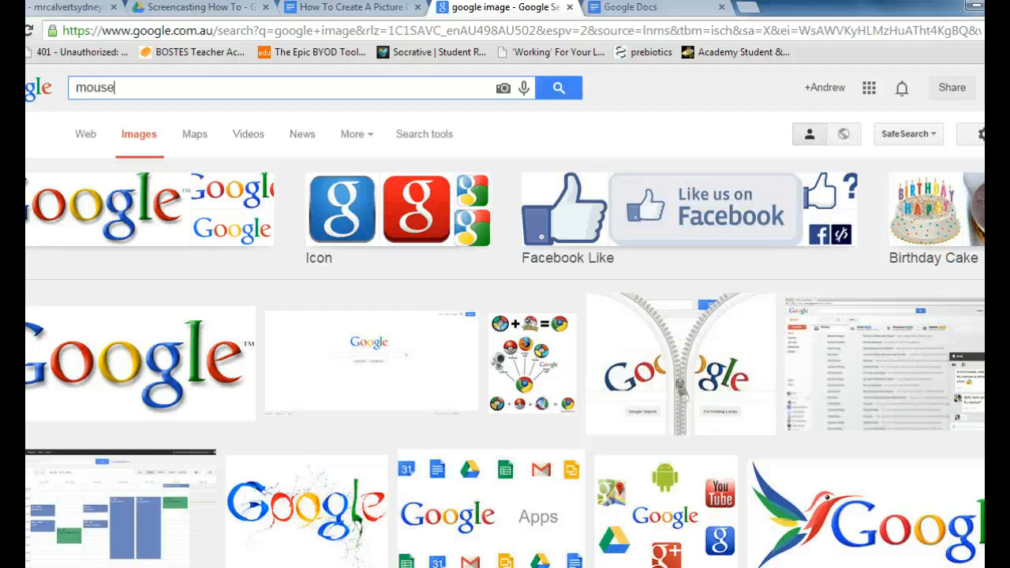
{"action": "key", "text": "Return"}
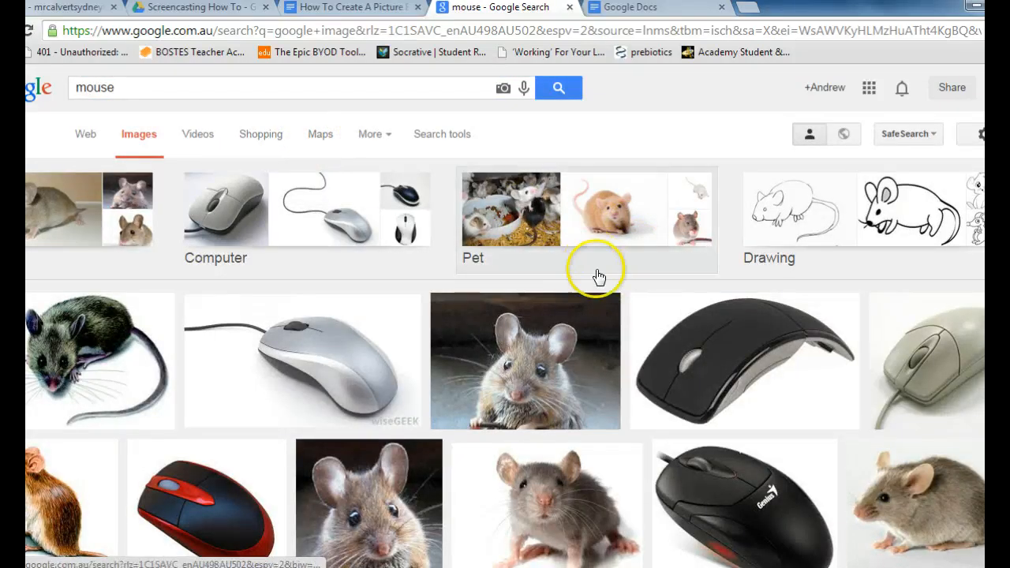
{"action": "scroll", "coordinate": [598, 276], "scroll_direction": "down", "scroll_amount": 4}
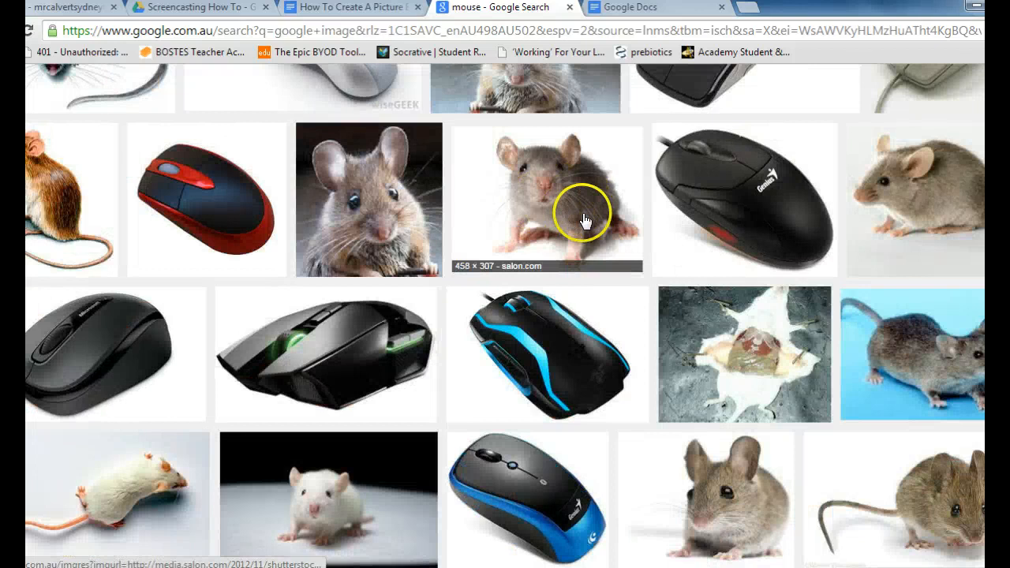
{"action": "scroll", "coordinate": [583, 221], "scroll_direction": "down", "scroll_amount": 2}
{"action": "scroll", "coordinate": [588, 217], "scroll_direction": "down", "scroll_amount": 2}
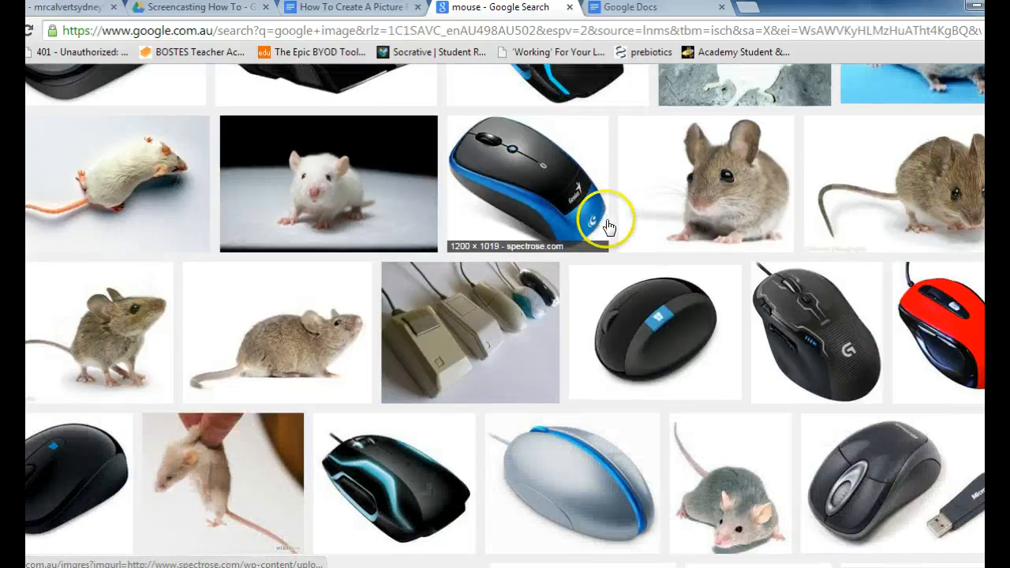
{"action": "scroll", "coordinate": [601, 224], "scroll_direction": "down", "scroll_amount": 4}
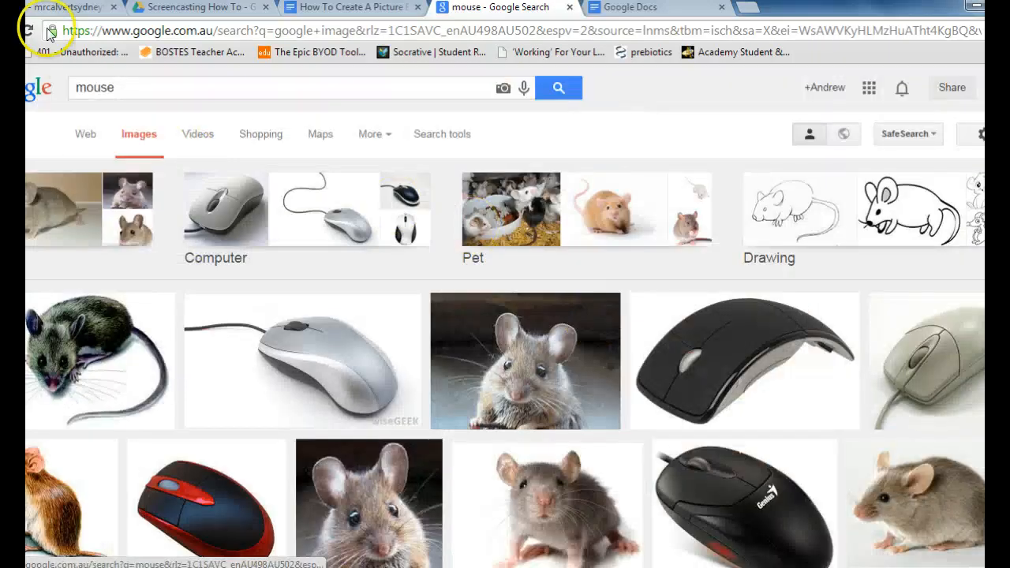
Step: Change the image search to "hand drawn mouse" and run it
{"action": "left_click", "coordinate": [76, 87]}
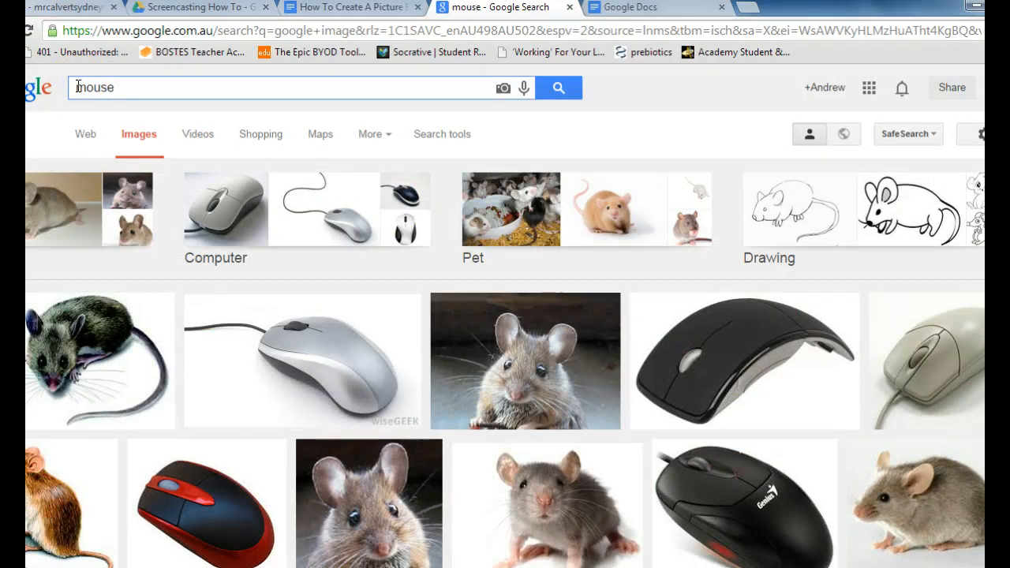
{"action": "type", "text": "AND"}
{"action": "key", "text": "BackSpace"}
{"action": "key", "text": "BackSpace"}
{"action": "key", "text": "BackSpace"}
{"action": "key", "text": "BackSpace"}
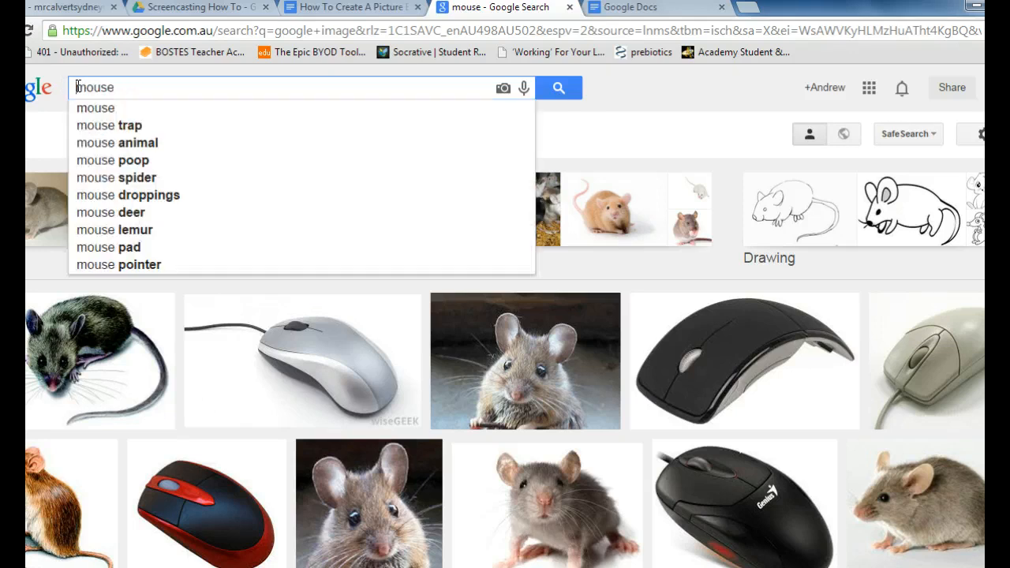
{"action": "type", "text": "hand d"}
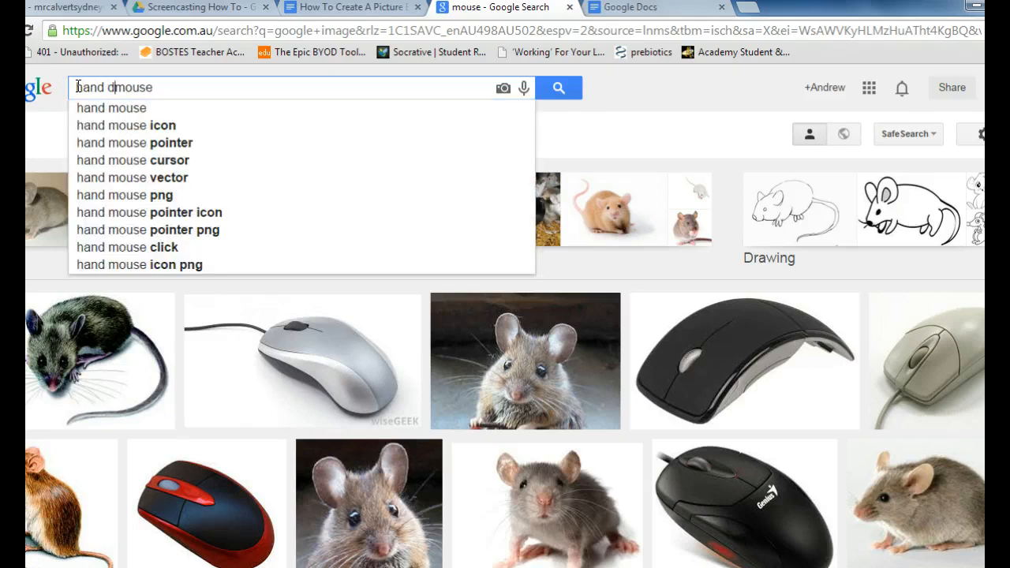
{"action": "type", "text": "rawn"}
{"action": "key", "text": "Return"}
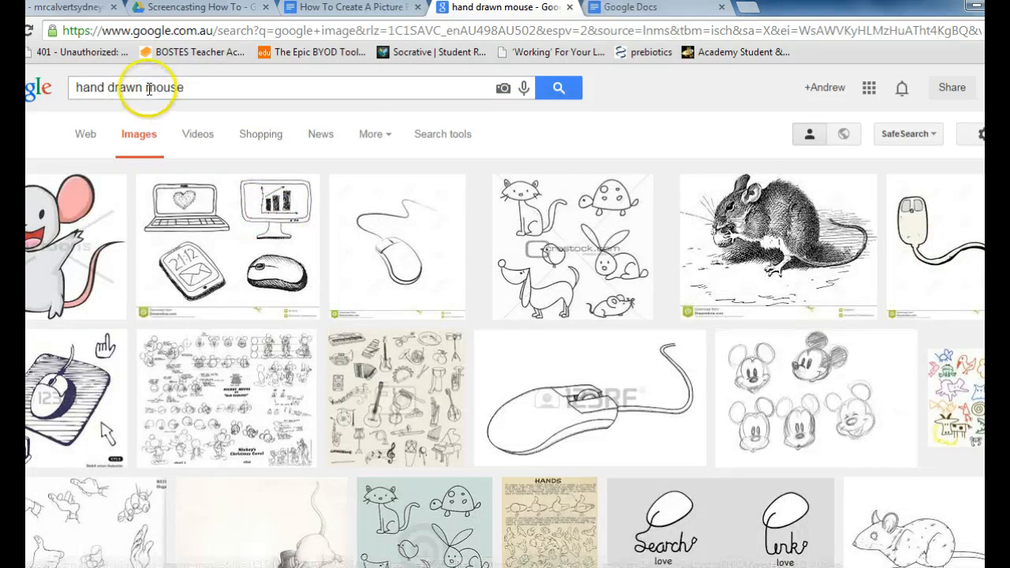
Step: Remove "hand drawn" from the image search and search for just "mouse" again
{"action": "left_click_drag", "start_coordinate": [145, 88], "coordinate": [81, 84]}
{"action": "key", "text": "BackSpace"}
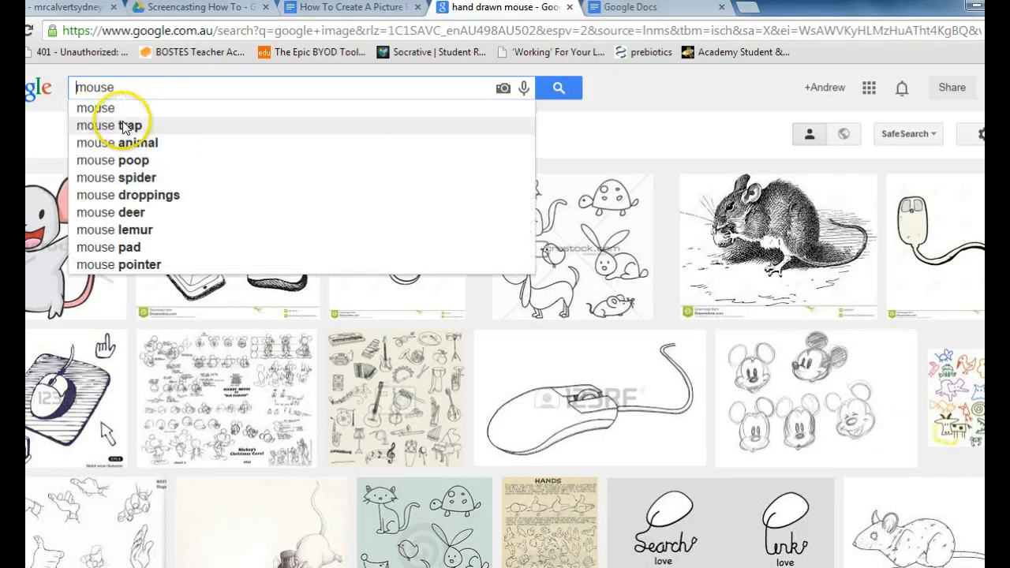
{"action": "key", "text": "Return"}
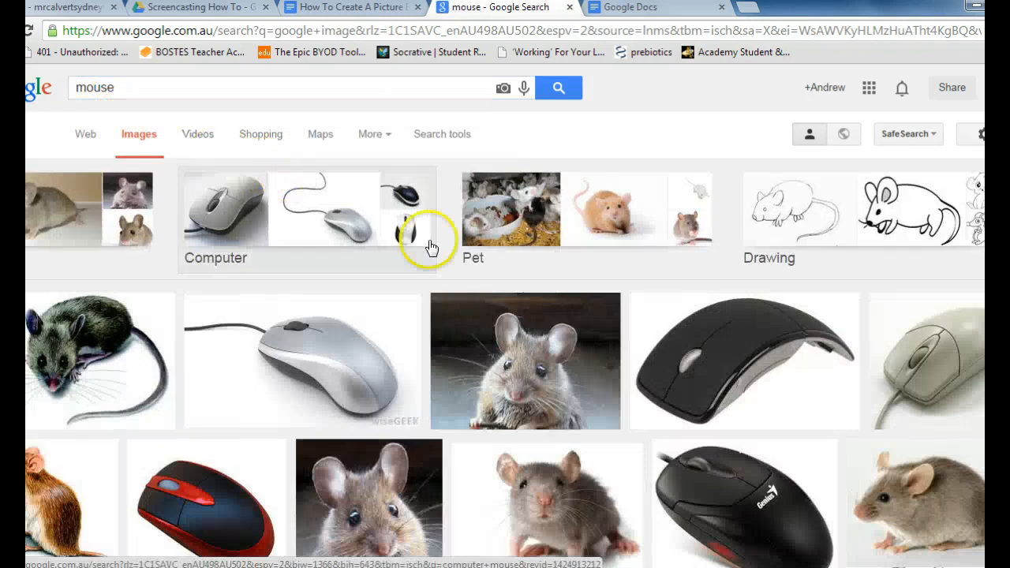
Step: Open the full image House_mouse.jpg, the mouse on a light blue background from Wikipedia, and copy the image
{"action": "scroll", "coordinate": [473, 275], "scroll_direction": "down", "scroll_amount": 1}
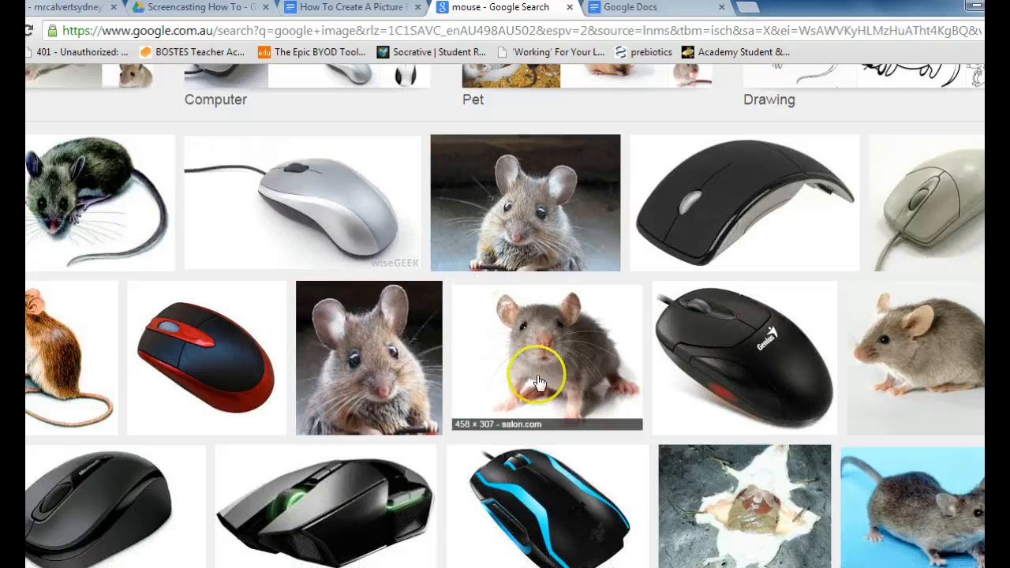
{"action": "scroll", "coordinate": [563, 344], "scroll_direction": "down", "scroll_amount": 1}
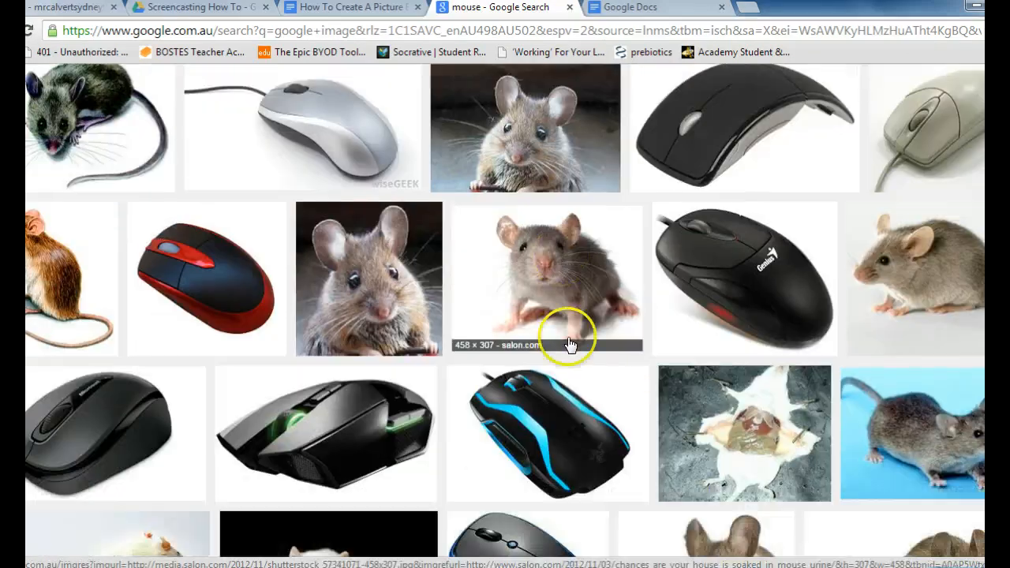
{"action": "left_click", "coordinate": [911, 418]}
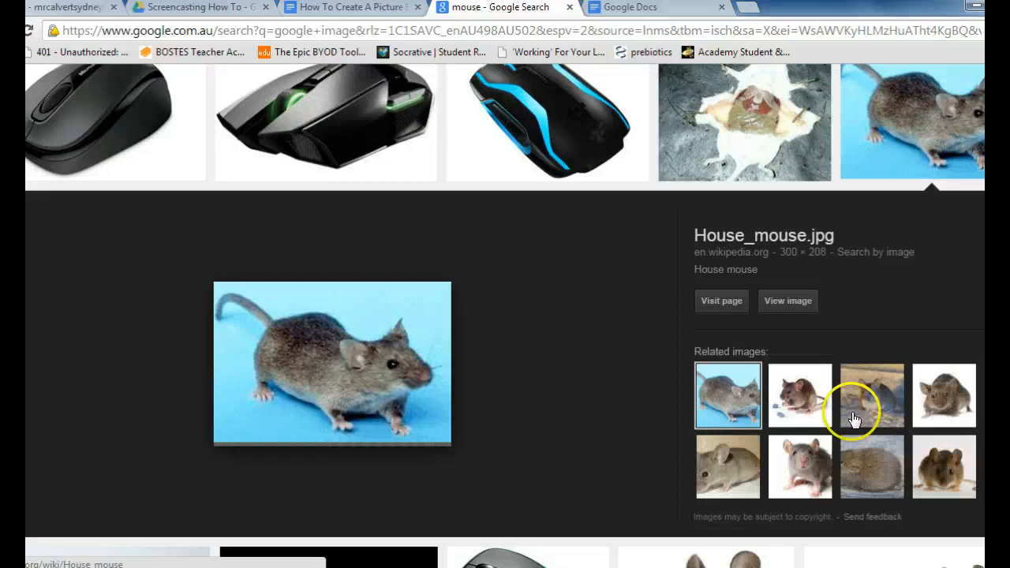
{"action": "left_click", "coordinate": [781, 303]}
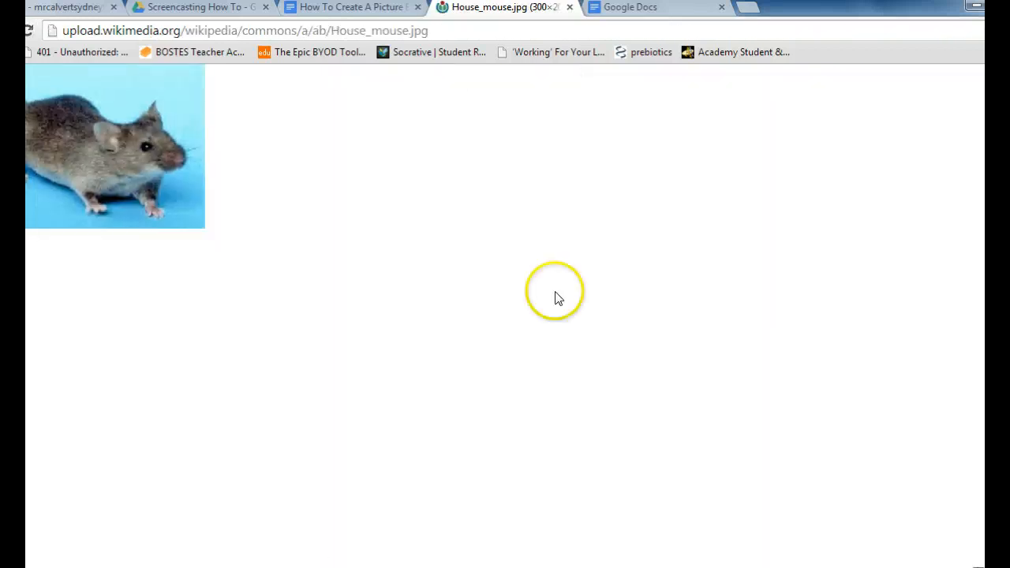
{"action": "right_click", "coordinate": [108, 145]}
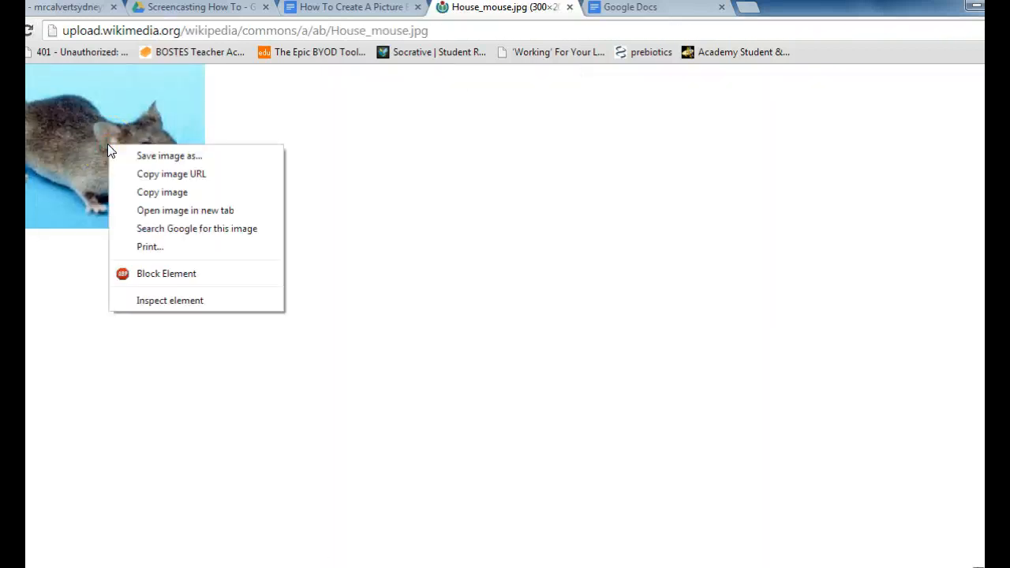
{"action": "left_click", "coordinate": [154, 194]}
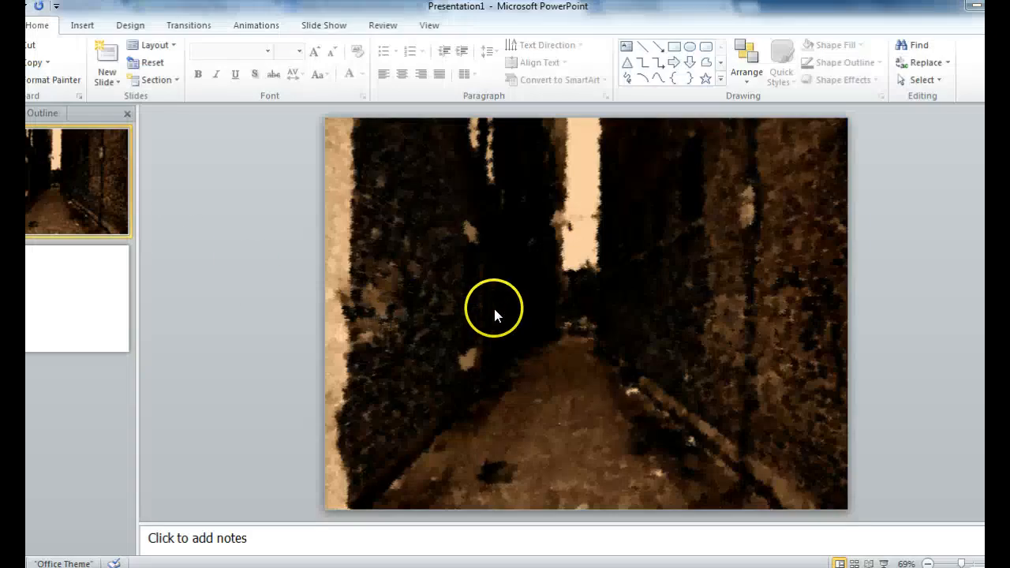
Step: Switch to PowerPoint and bring up the insert options for the alleyway slide
{"action": "left_click", "coordinate": [506, 289]}
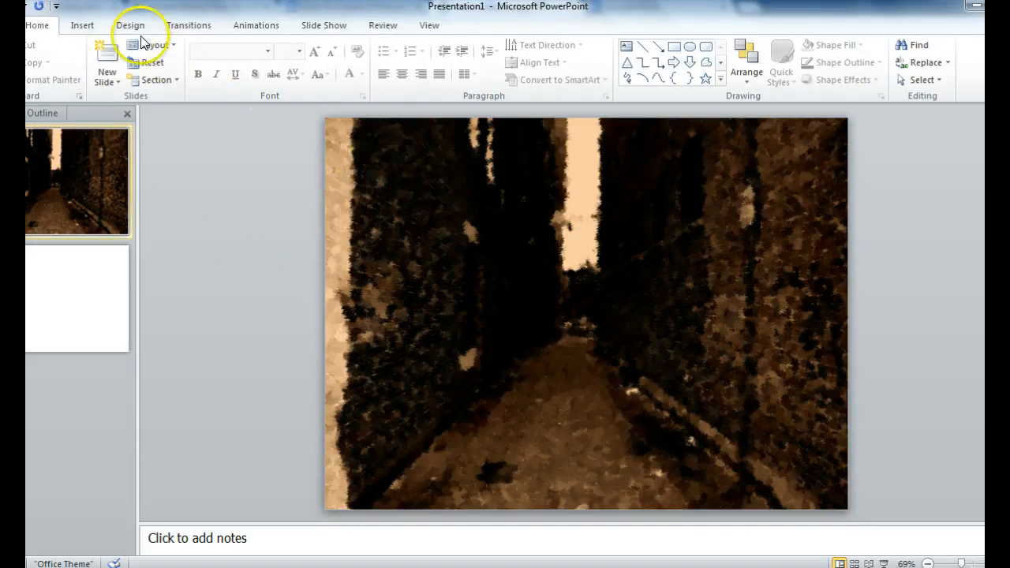
{"action": "left_click", "coordinate": [89, 27]}
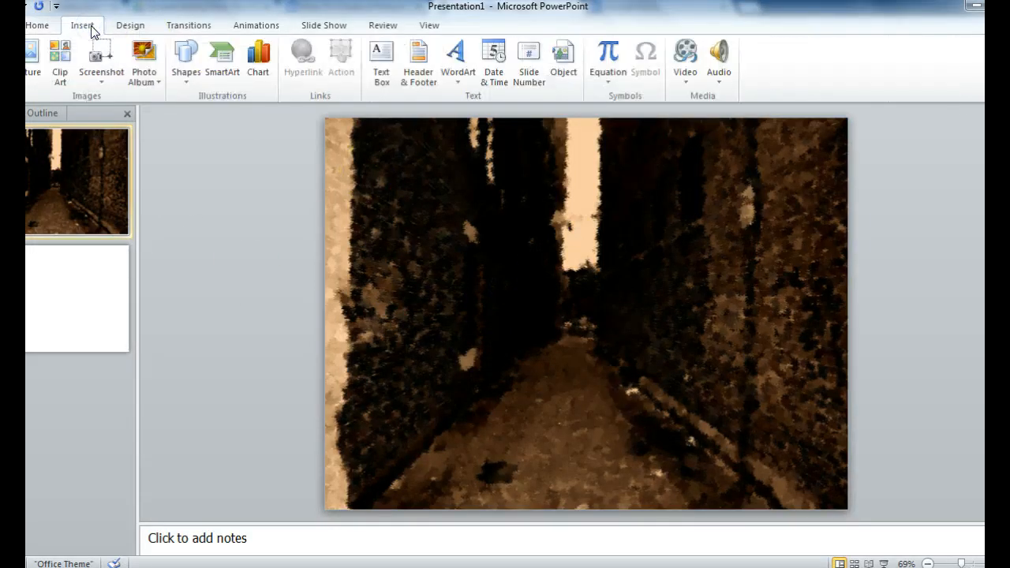